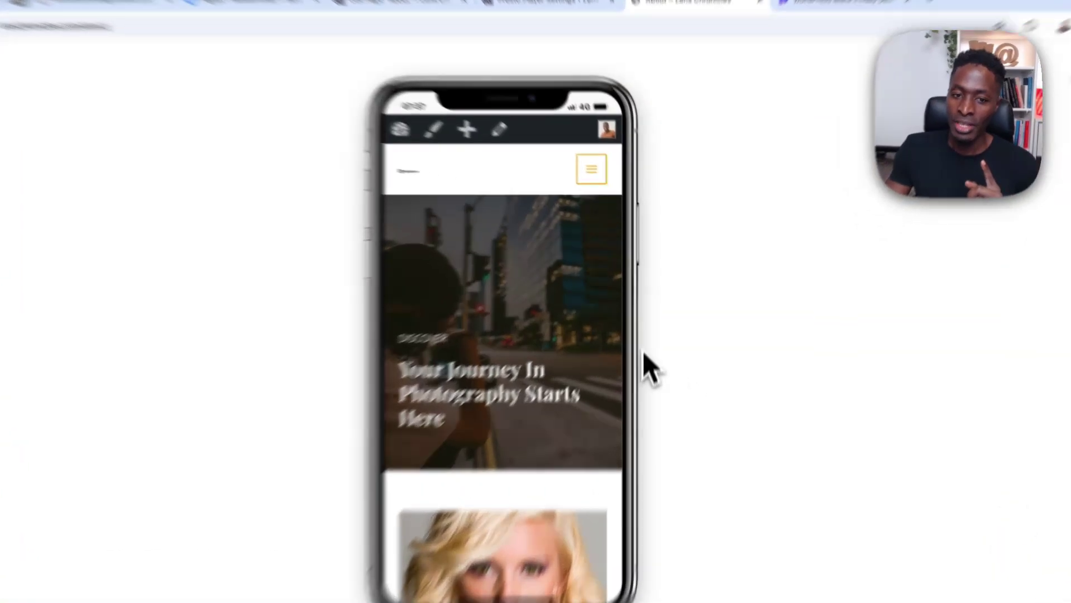
- Scroll through the About page preview and play its embedded video
scroll(506, 310, "down", 5)
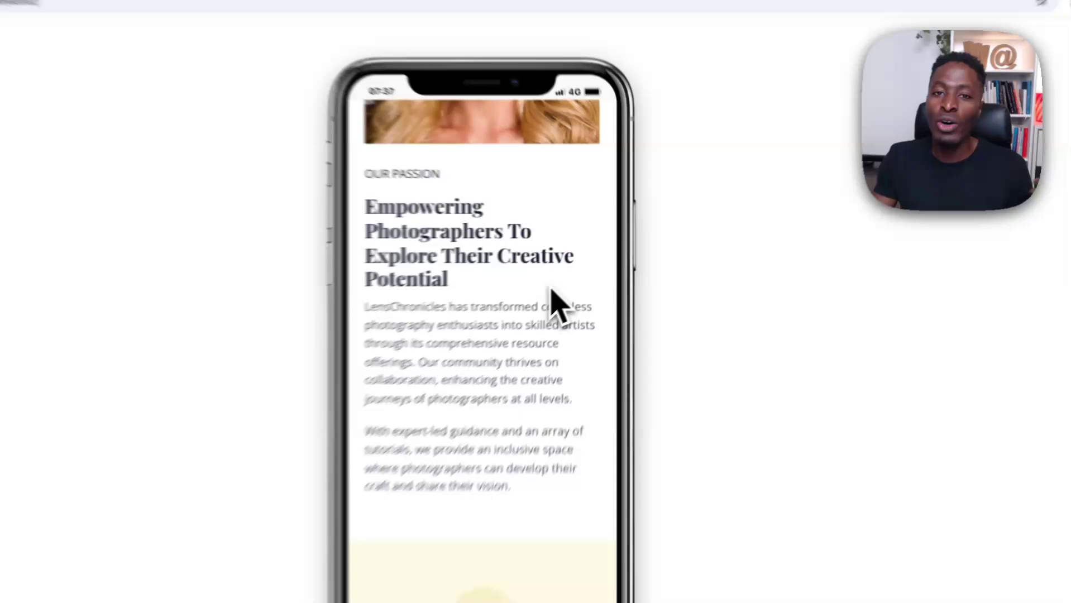
scroll(505, 308, "down", 4)
scroll(583, 265, "down", 3)
scroll(584, 266, "up", 1)
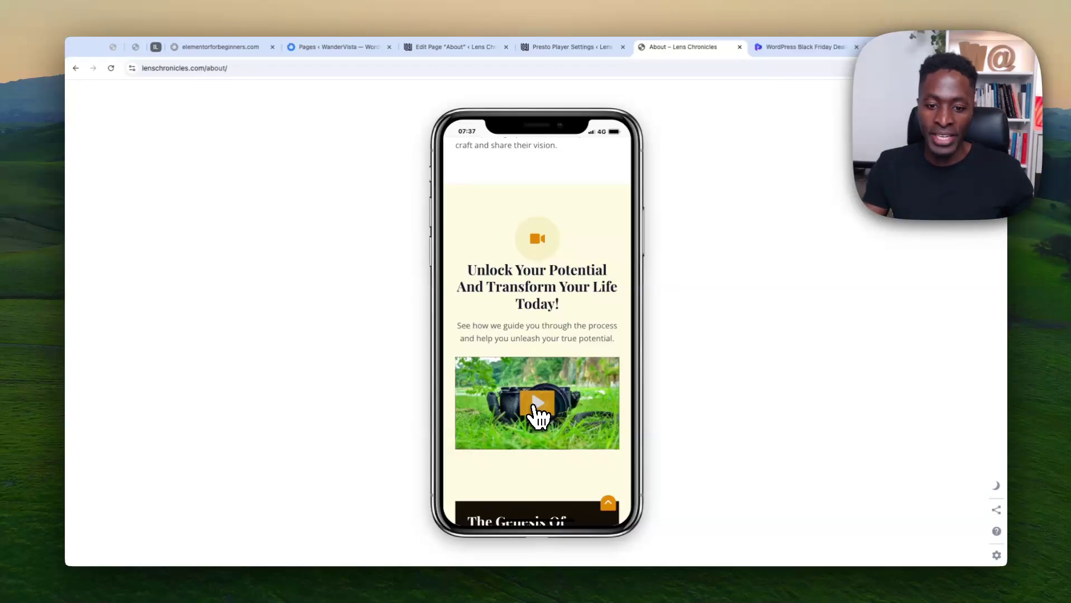
left_click(534, 406)
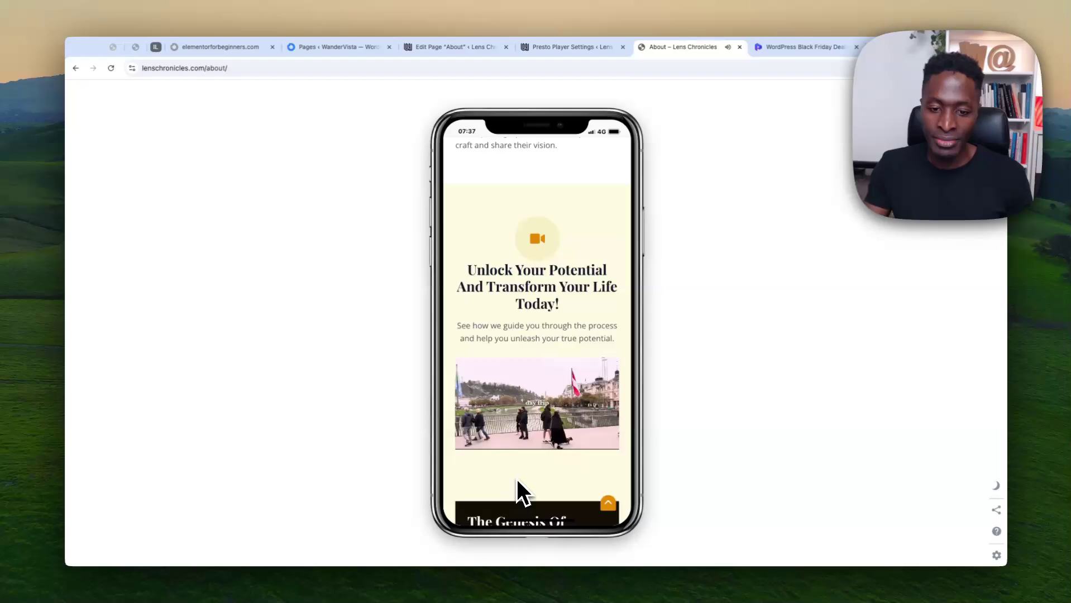
scroll(517, 480, "down", 3)
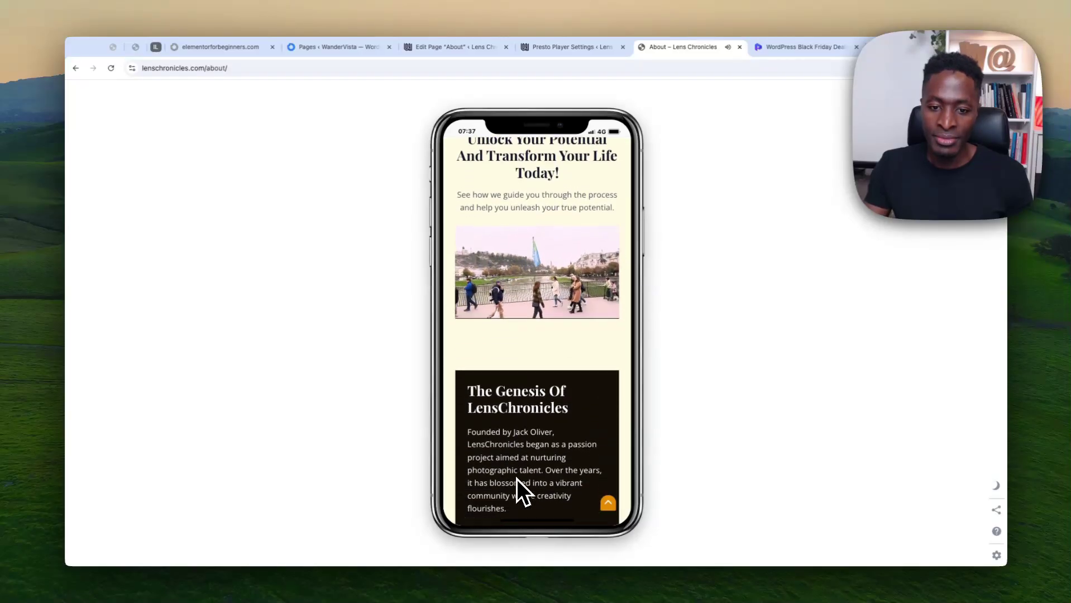
scroll(516, 479, "up", 3)
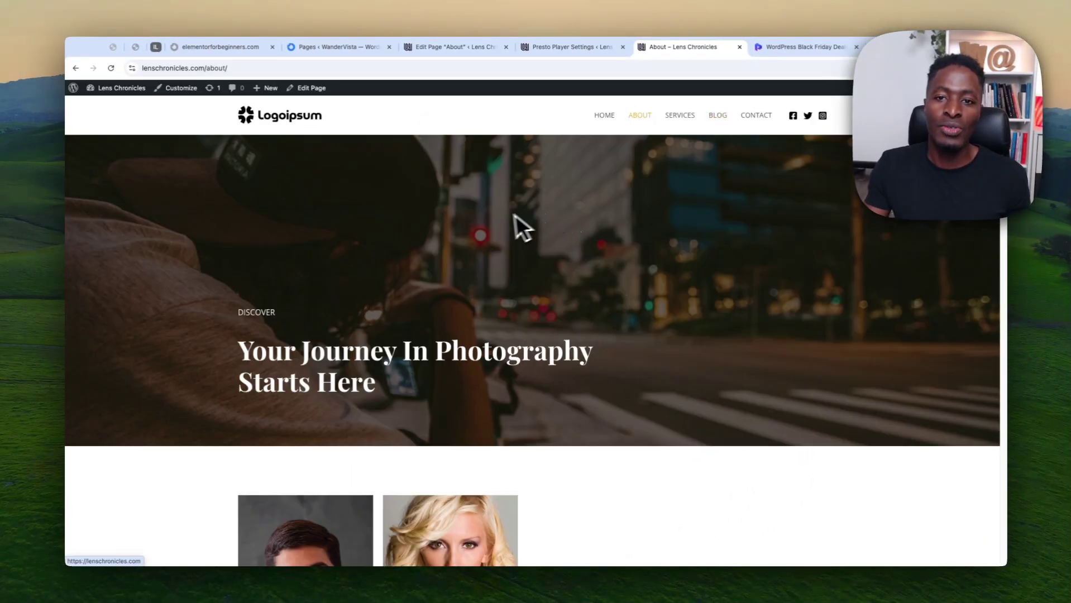
scroll(516, 215, "down", 4)
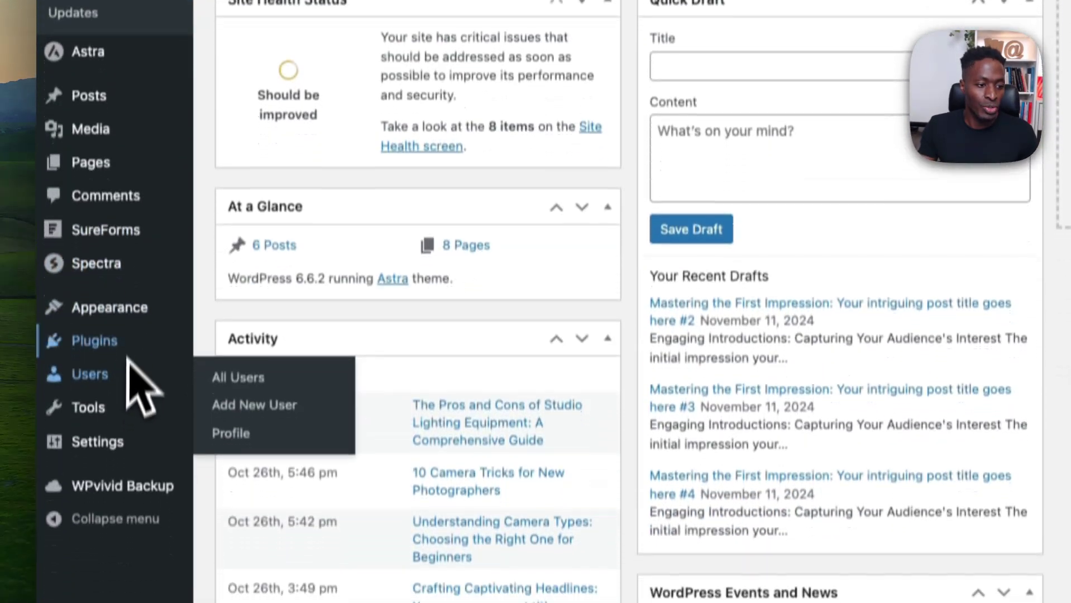
- Search Add New Plugin for 'presto player', then install and activate Presto Player
mouse_move(139, 522)
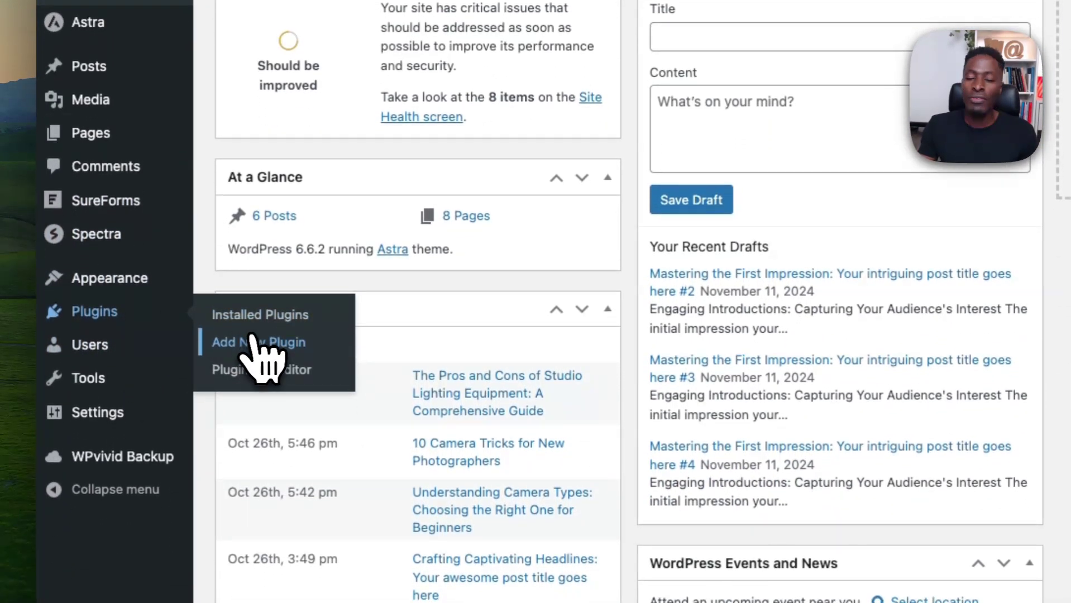
left_click(254, 342)
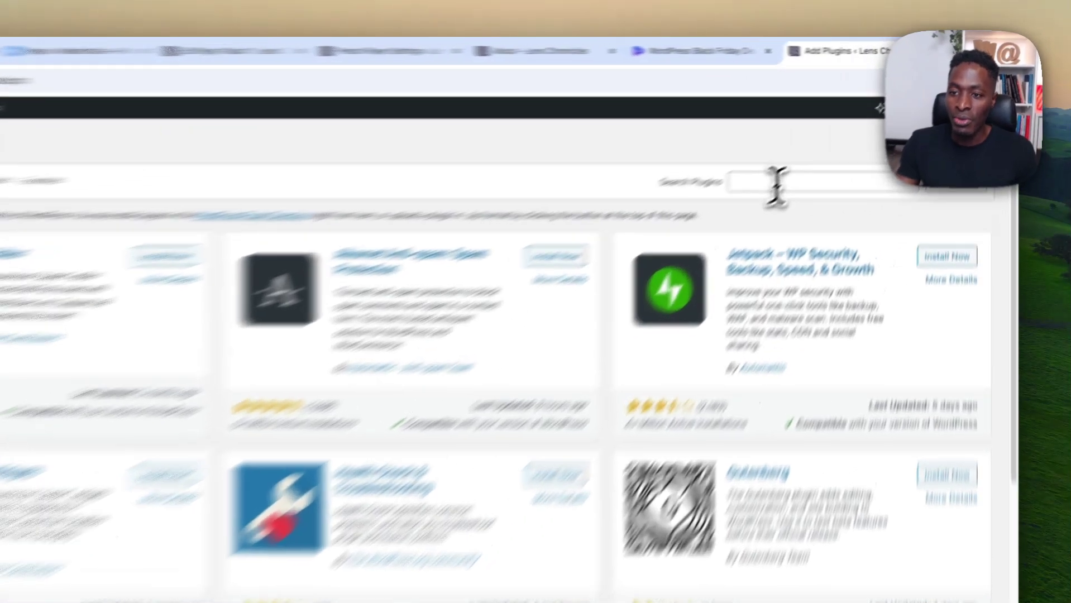
left_click(835, 141)
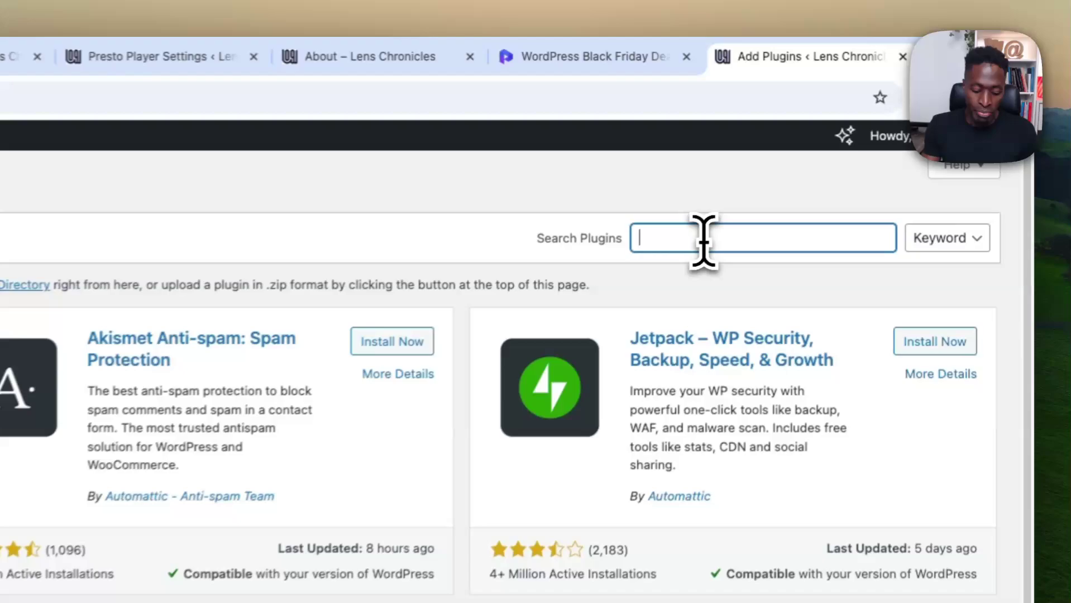
type("presto")
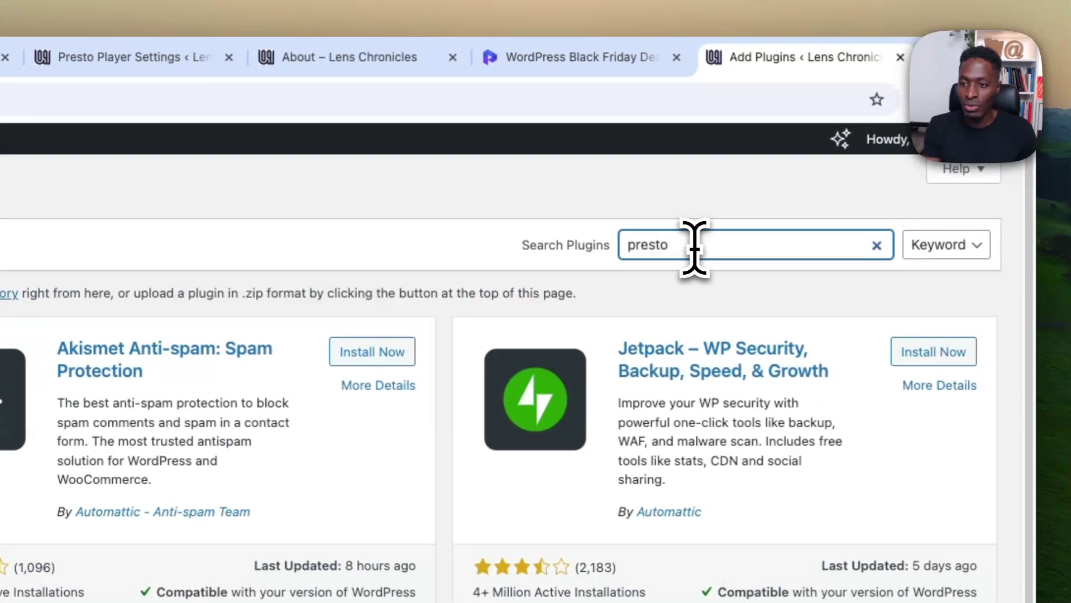
type(" player")
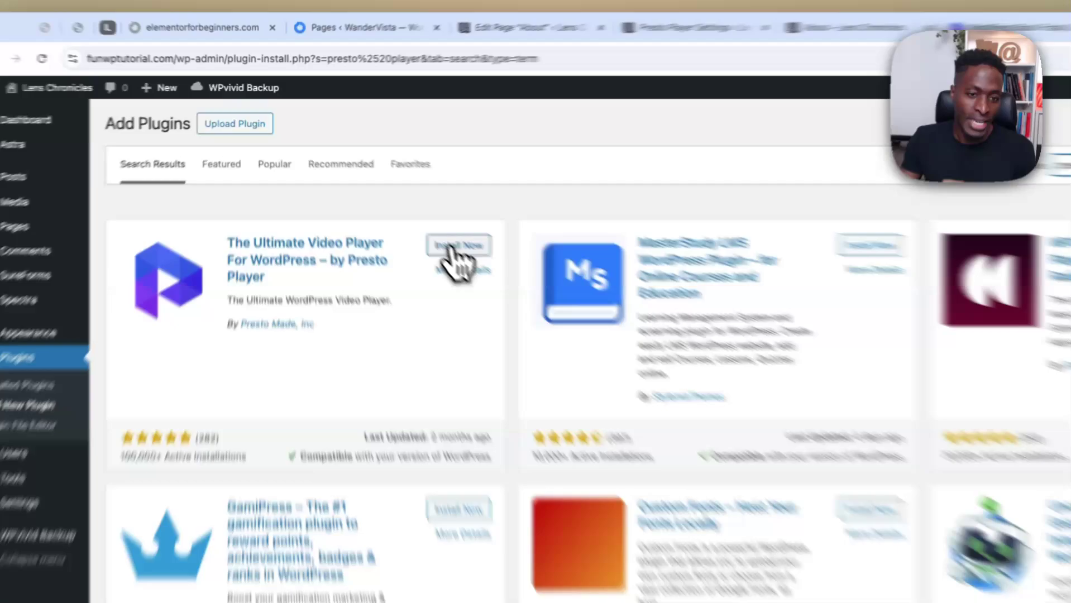
left_click(394, 200)
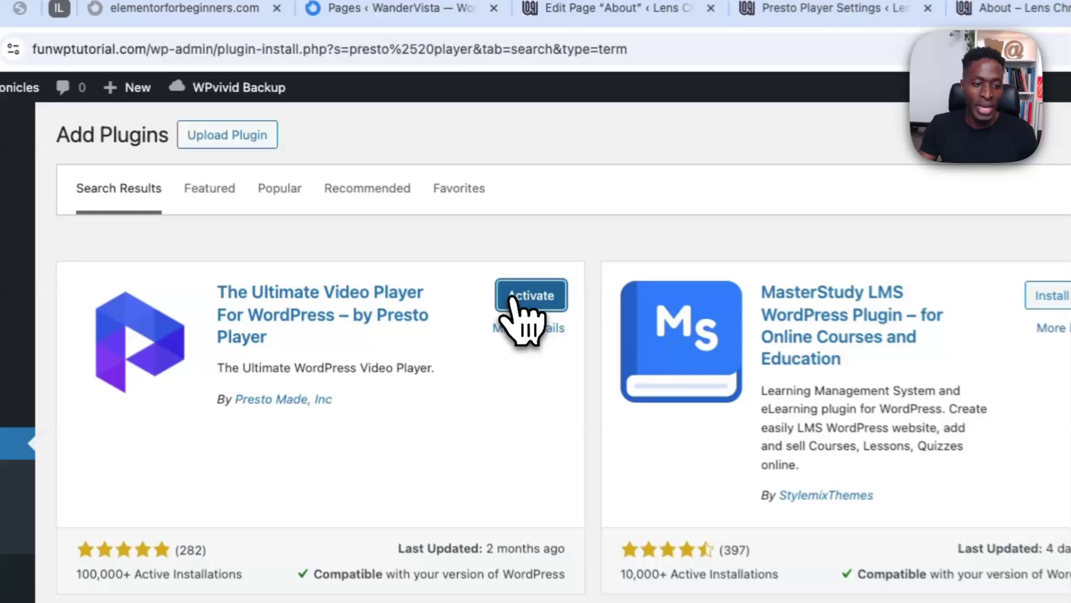
left_click(520, 305)
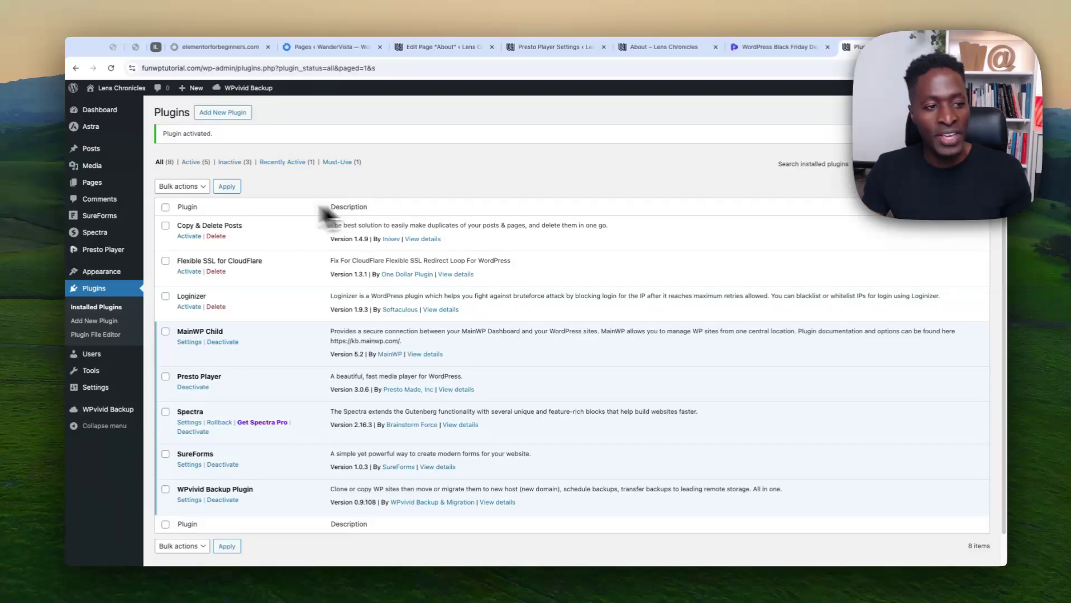
- Open the About page from All Pages in the editor
mouse_move(128, 184)
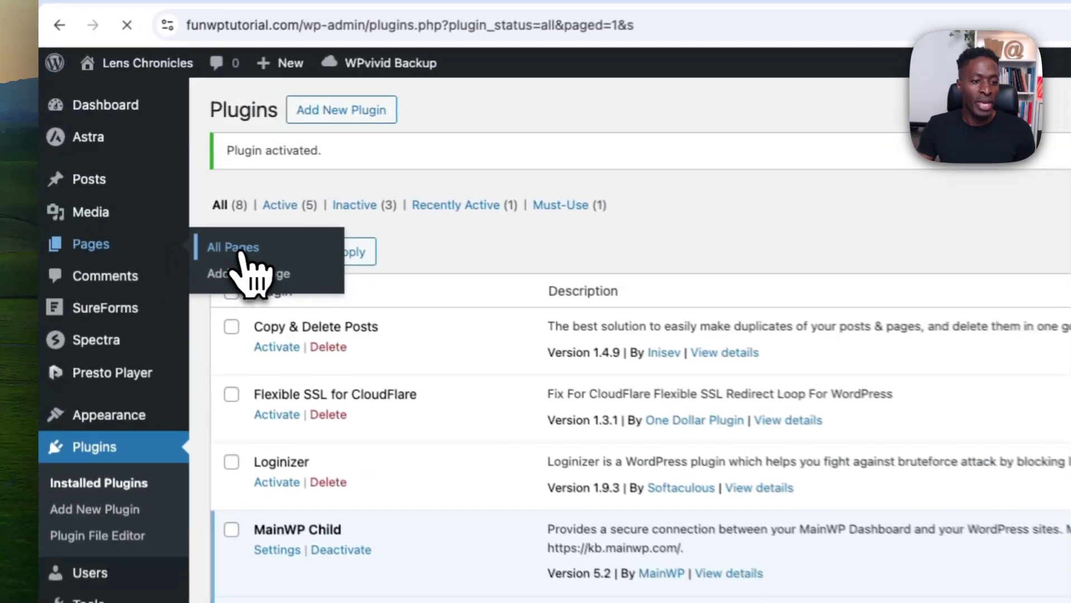
left_click(181, 205)
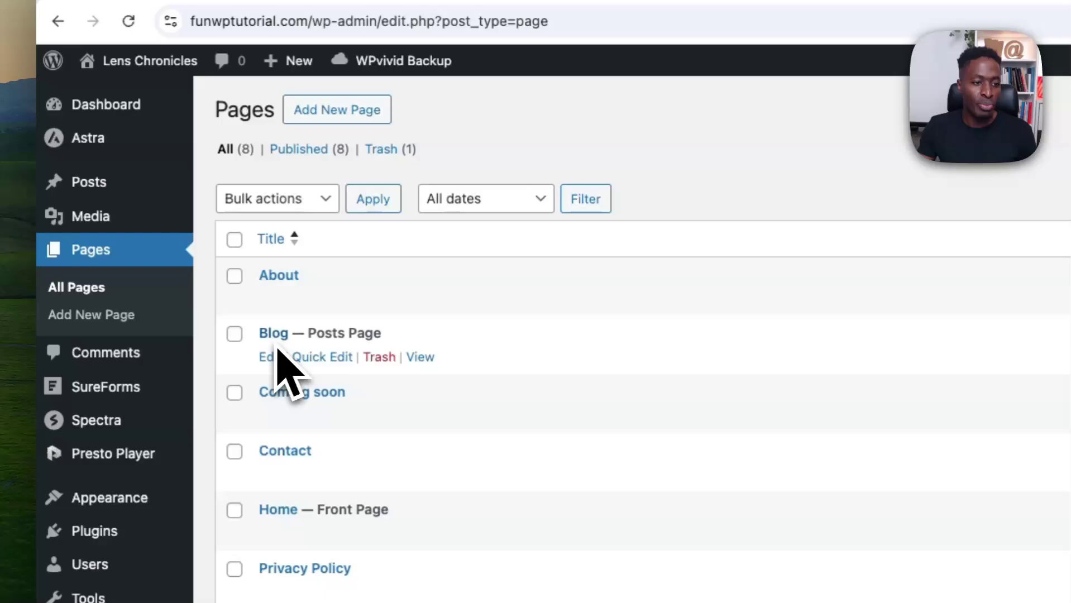
left_click(268, 300)
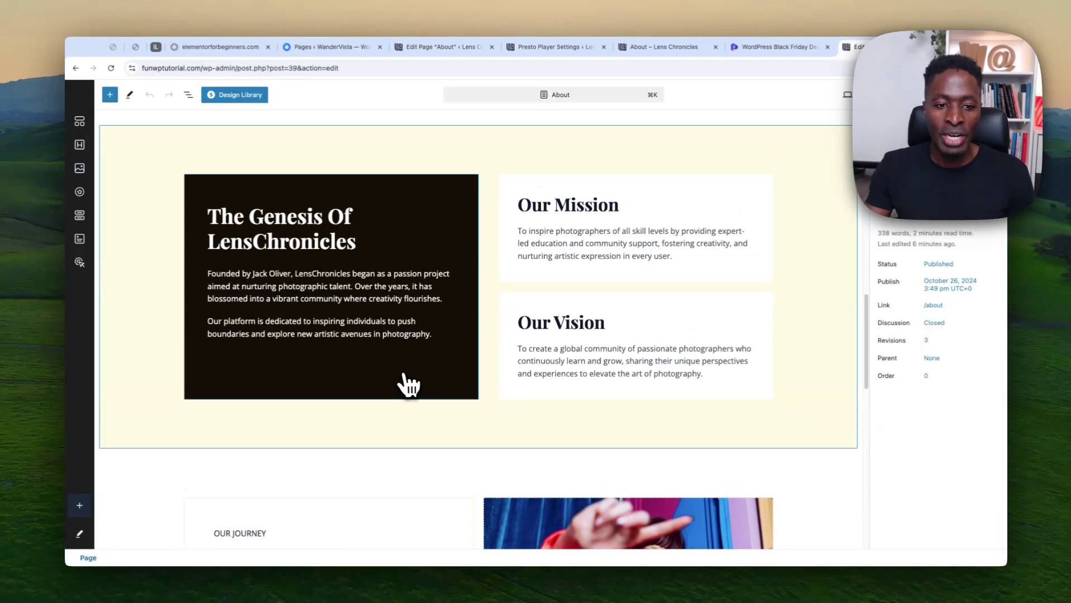
- Add a single-column Container below the portrait section and open the block inserter search
scroll(410, 384, "up", 3)
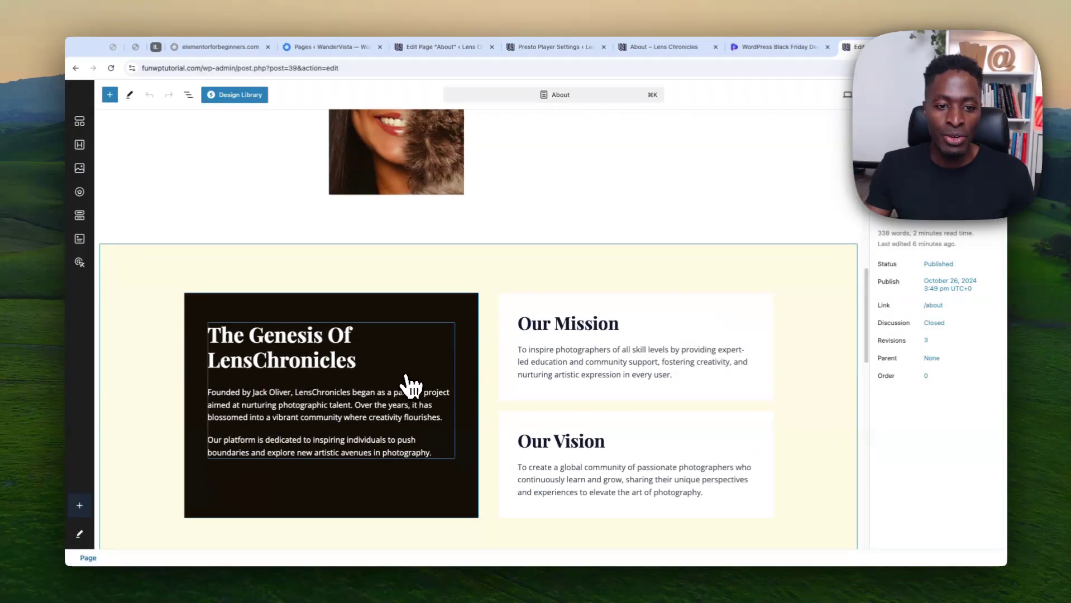
left_click(397, 294)
scroll(307, 267, "up", 1)
left_click(233, 268)
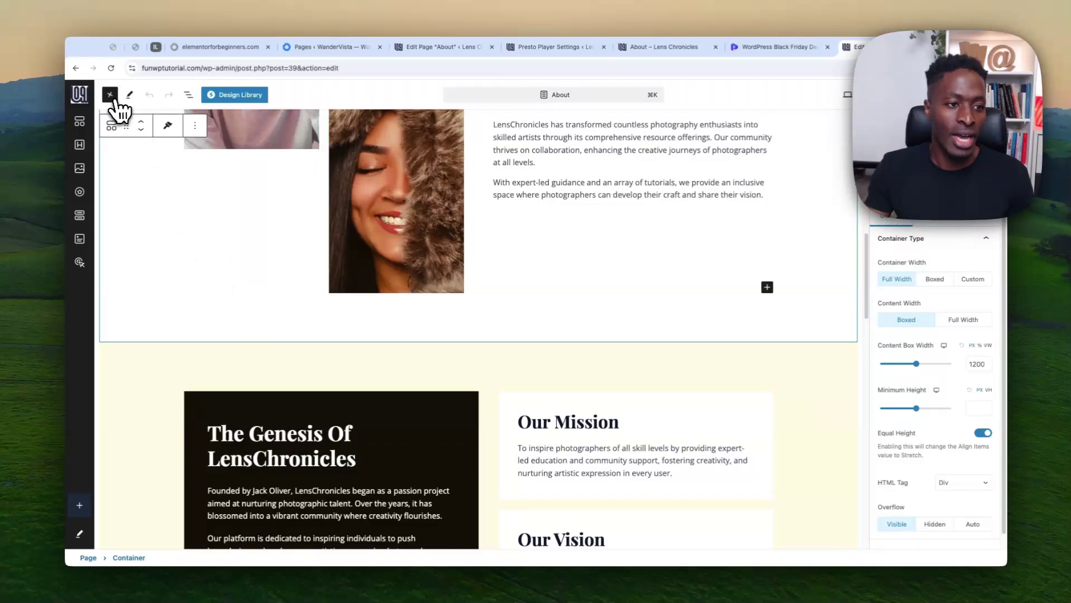
left_click(134, 214)
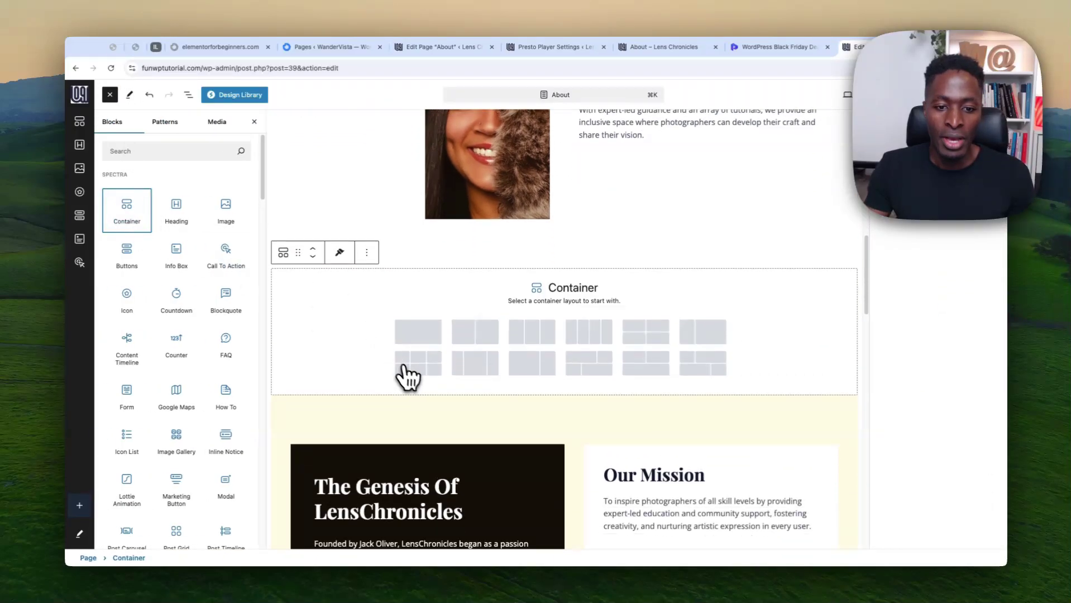
left_click(416, 348)
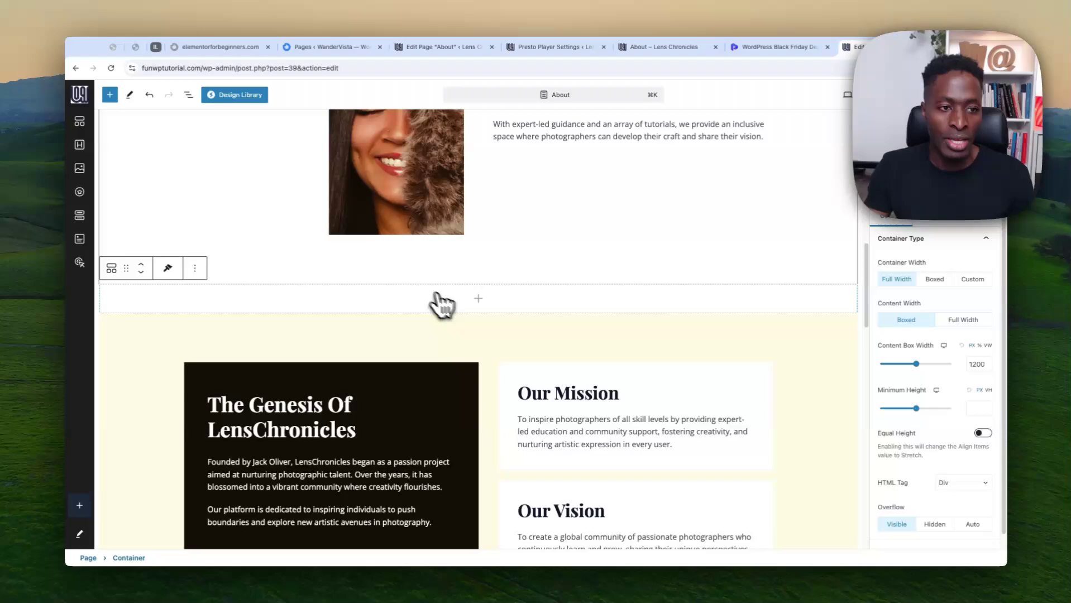
left_click(110, 96)
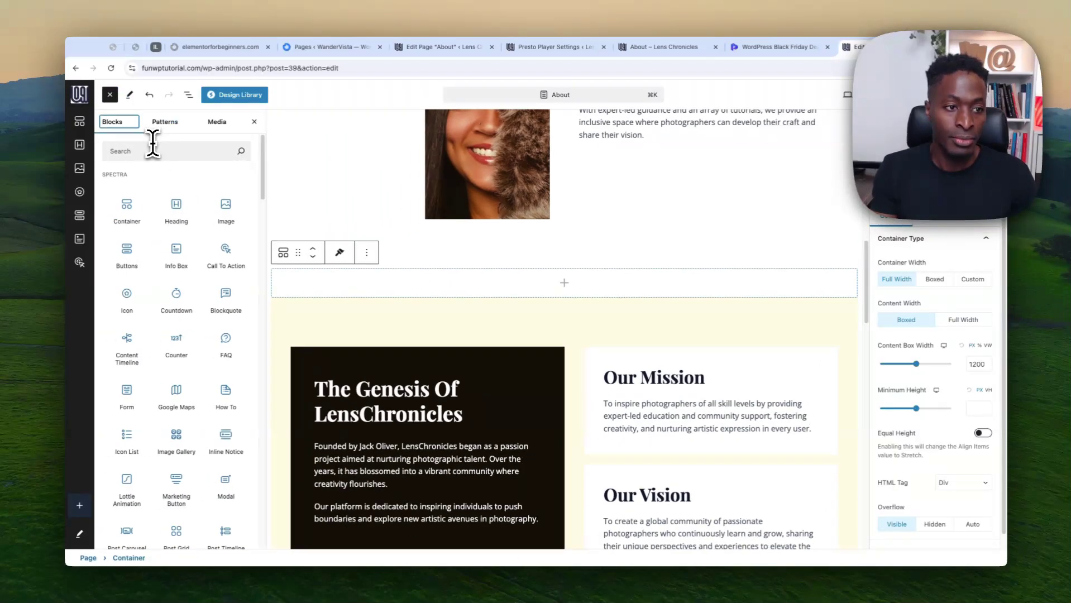
left_click(152, 146)
- Insert an Info Box block into the new container by searching 'info'
type("inf")
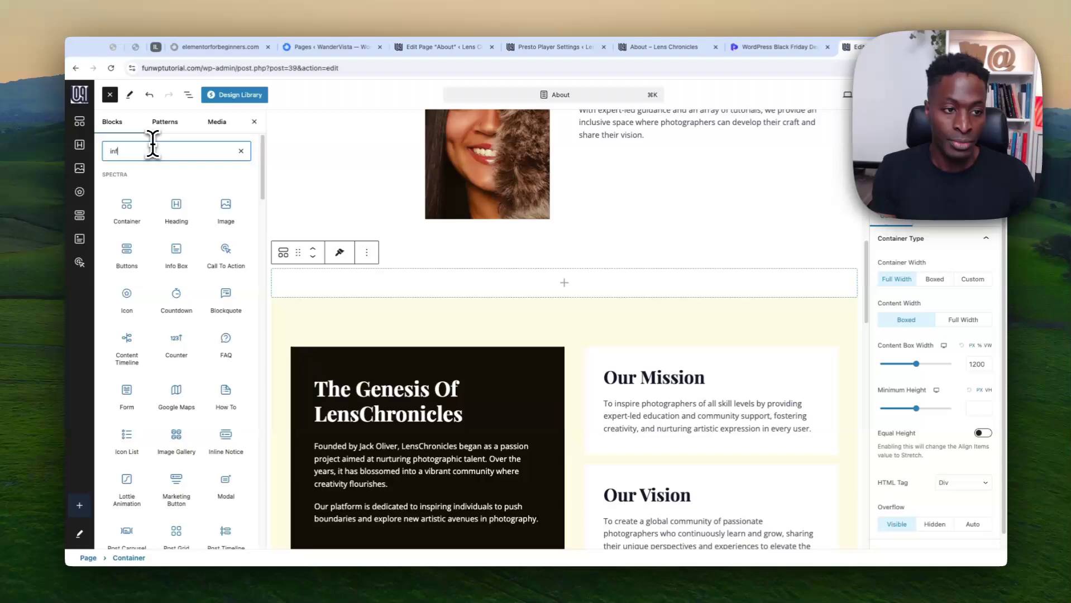
type("o")
left_click(136, 208)
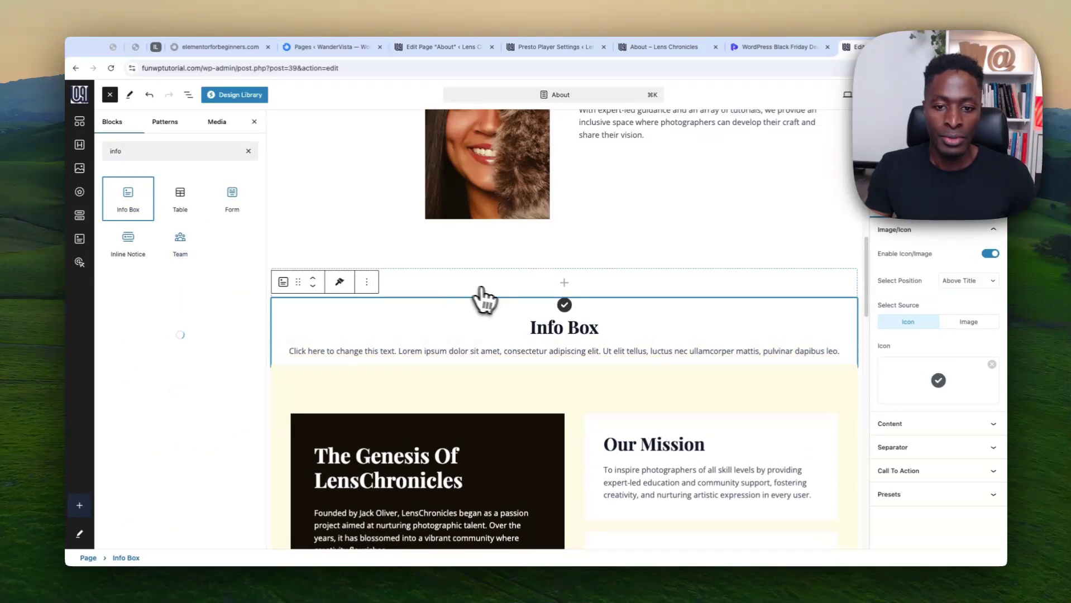
left_click(566, 350)
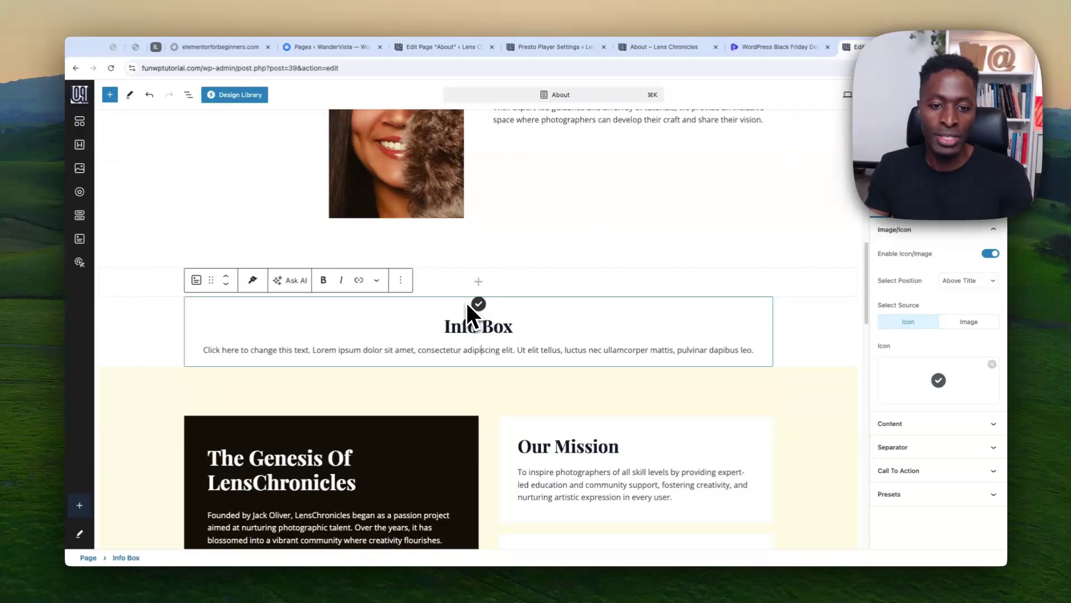
- Set the Info Box icon to the Video icon, positioned above the title
left_click(933, 386)
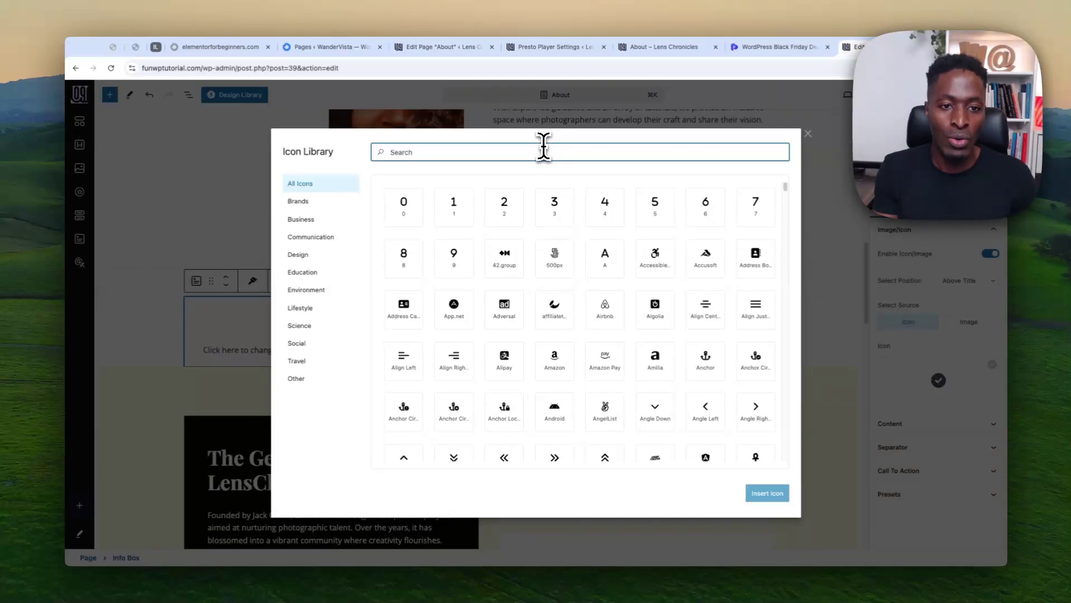
type("voi")
key("BackSpace")
key("BackSpace")
type("ideo")
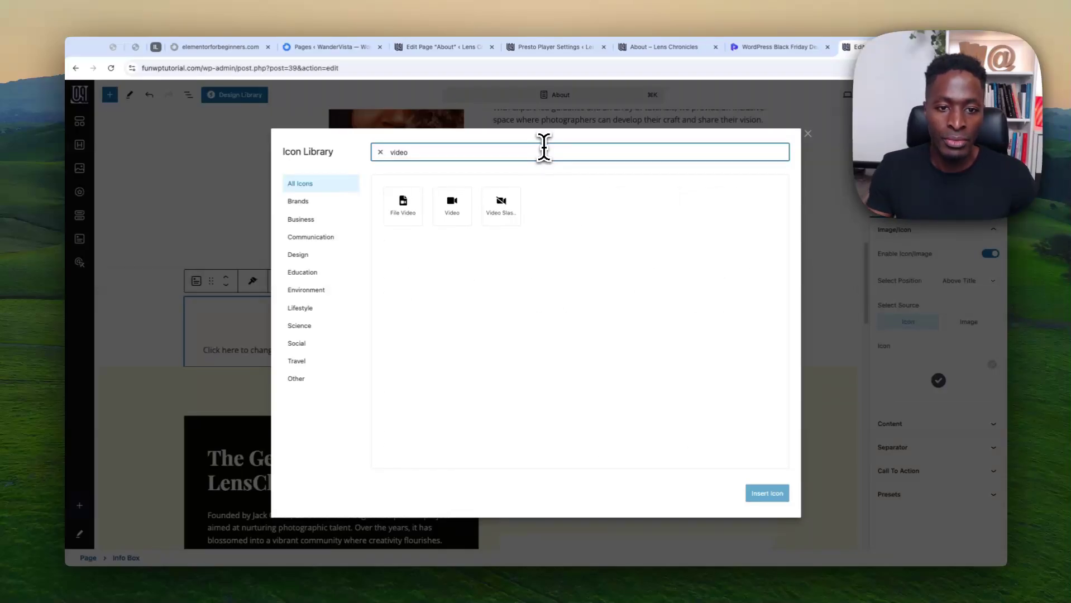
left_click(452, 206)
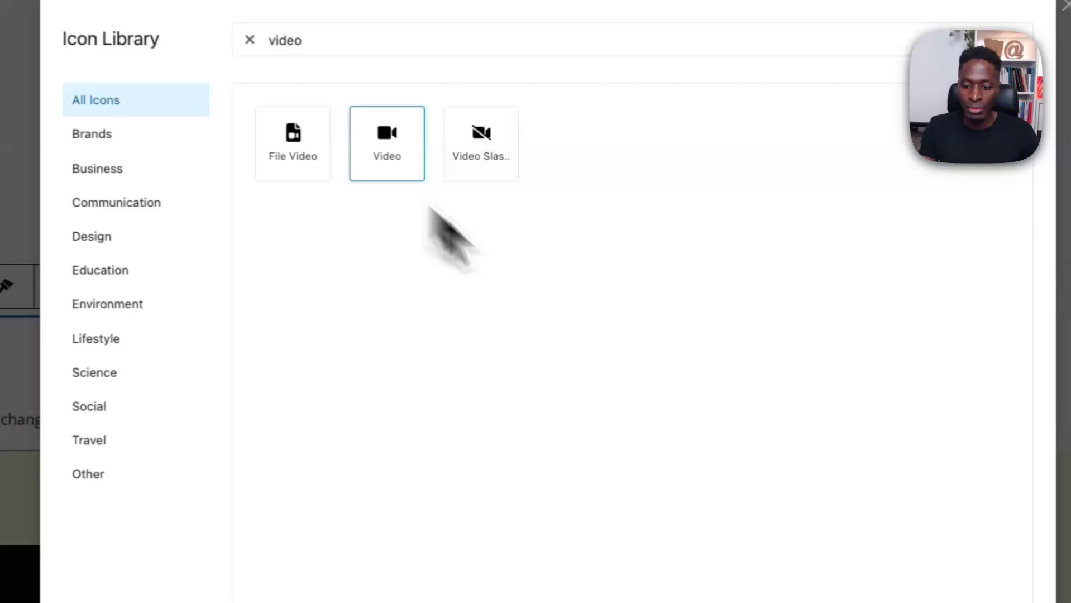
left_click(623, 425)
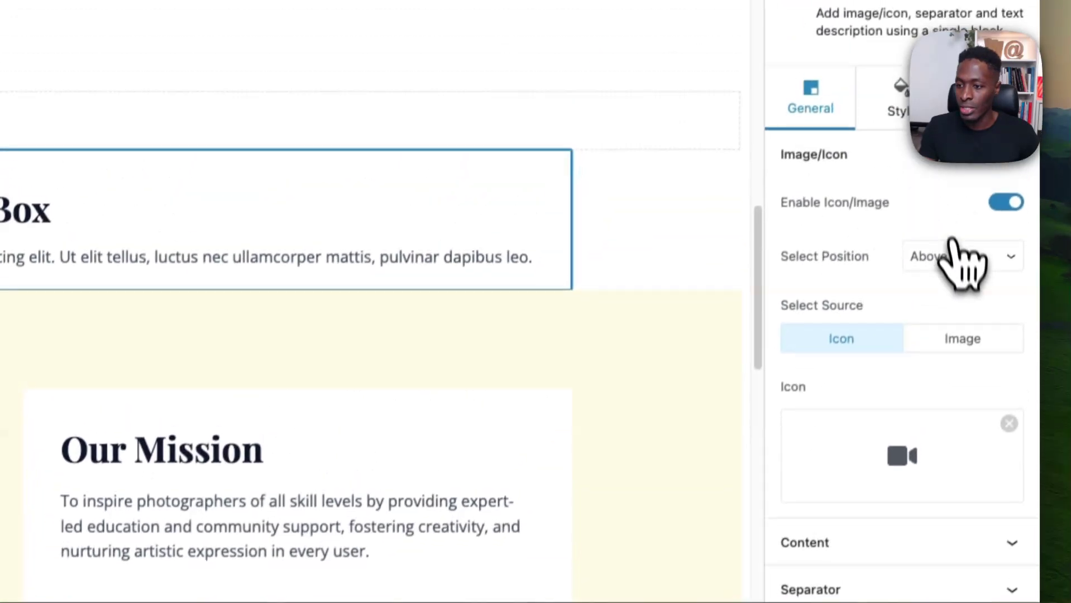
left_click(1008, 3)
left_click(924, 275)
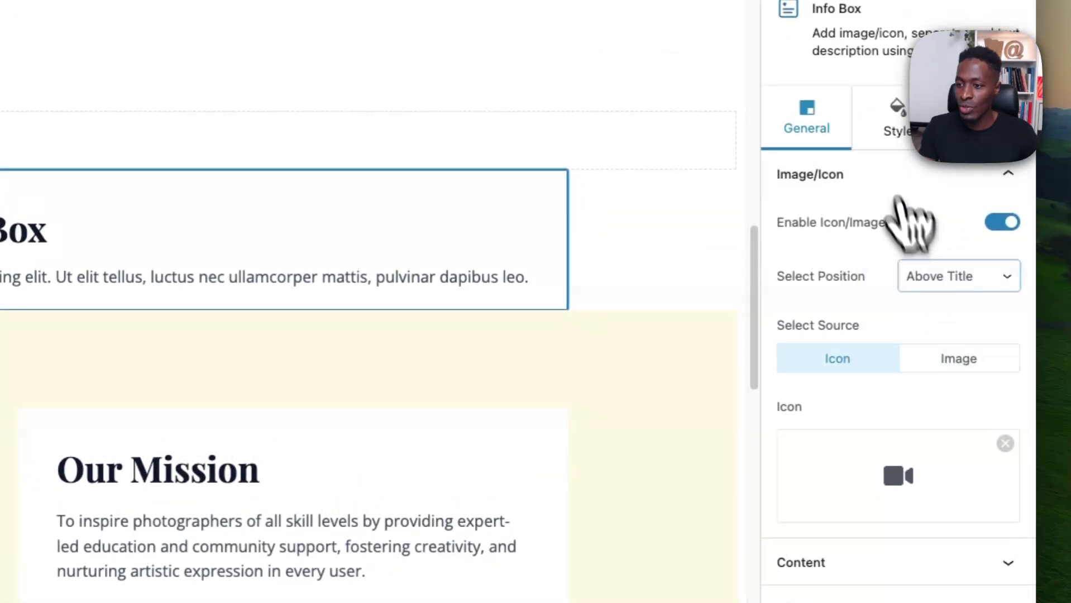
- Style the icon as Stacked with colour E98C00 on a cream background
left_click(896, 130)
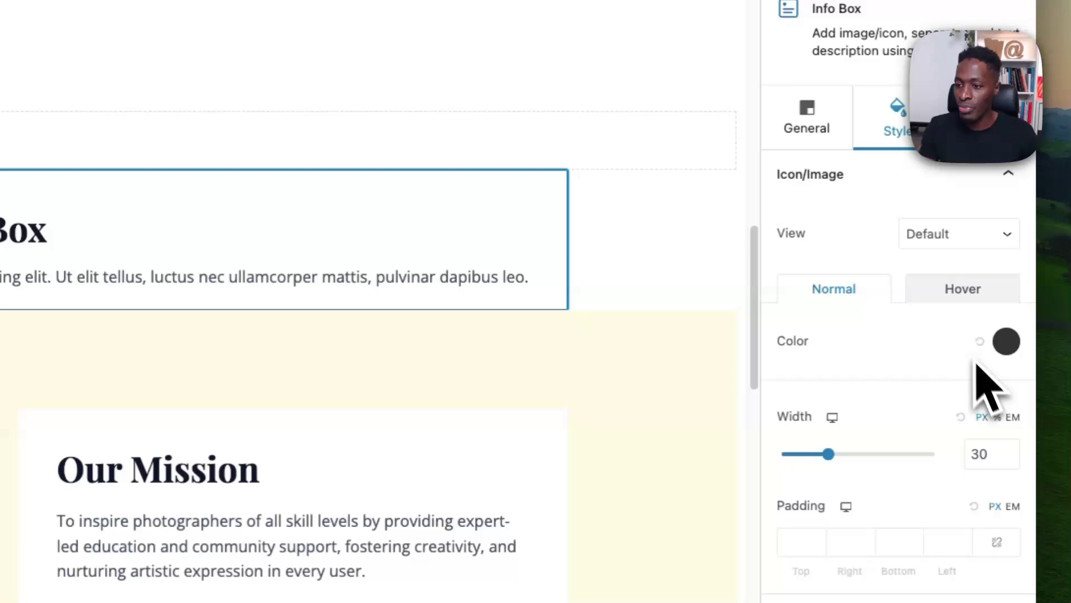
left_click(943, 242)
left_click(943, 255)
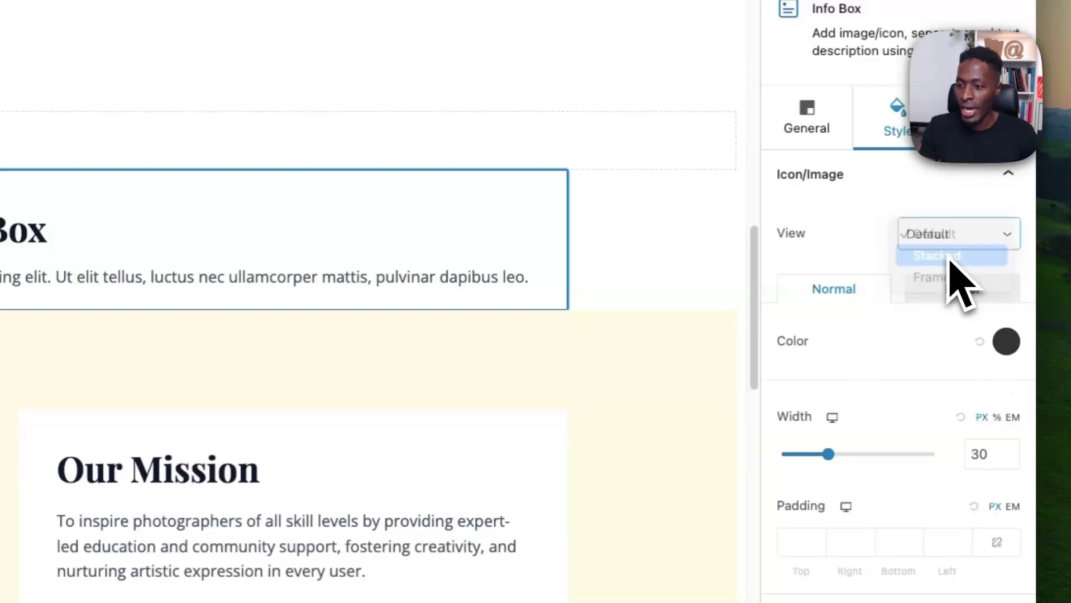
scroll(949, 313, "down", 3)
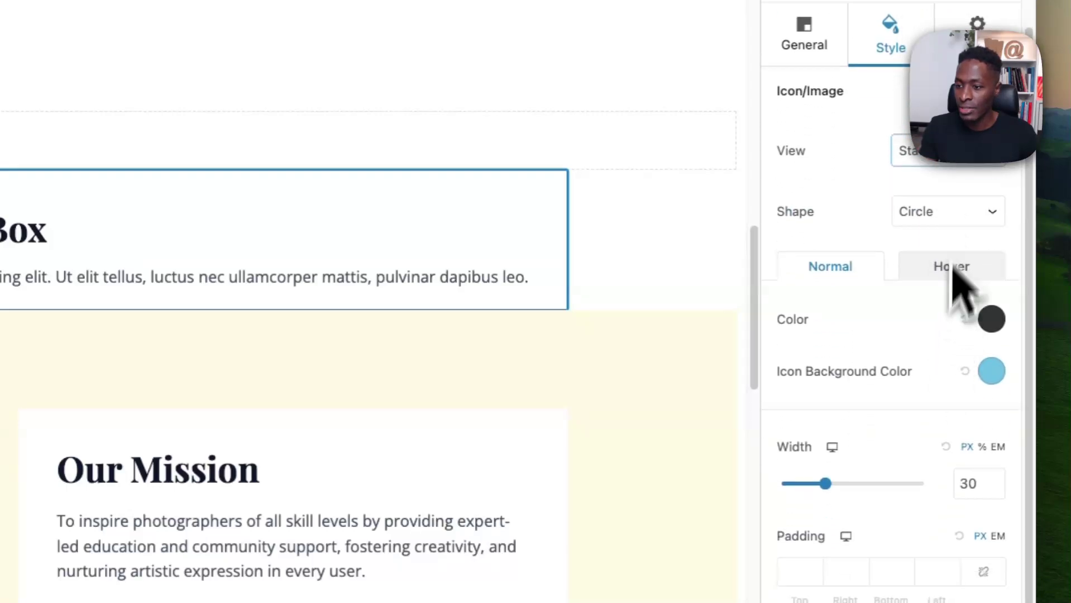
left_click(991, 319)
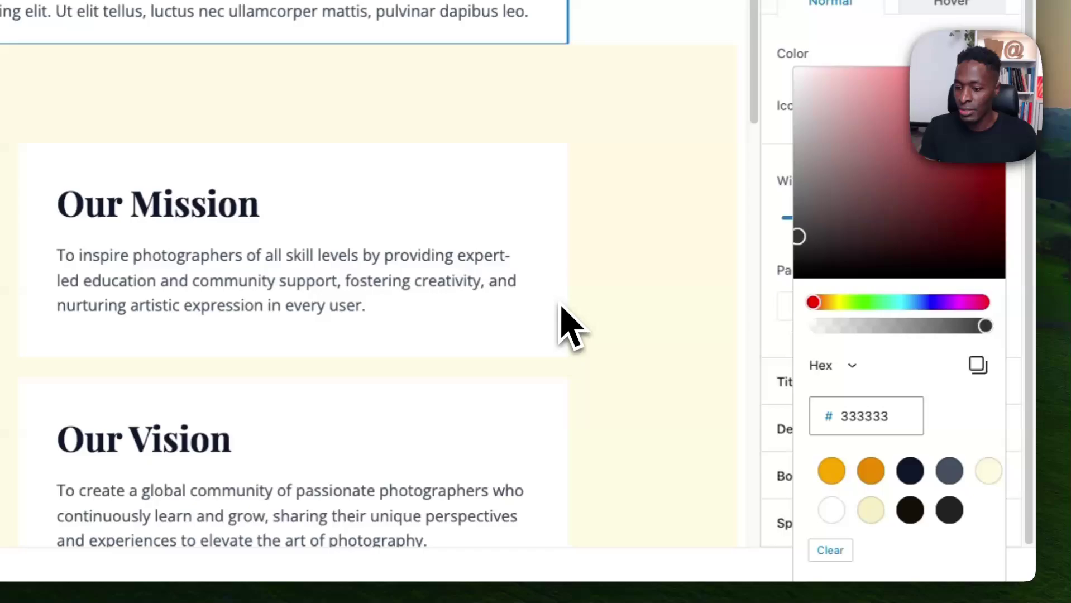
left_click(871, 470)
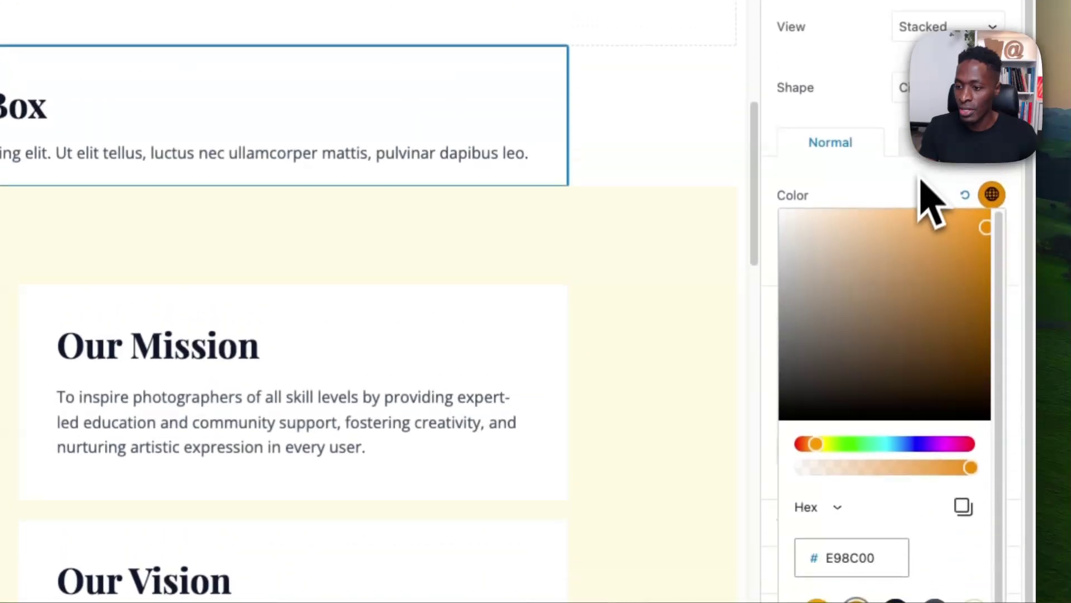
left_click(921, 62)
left_click(991, 260)
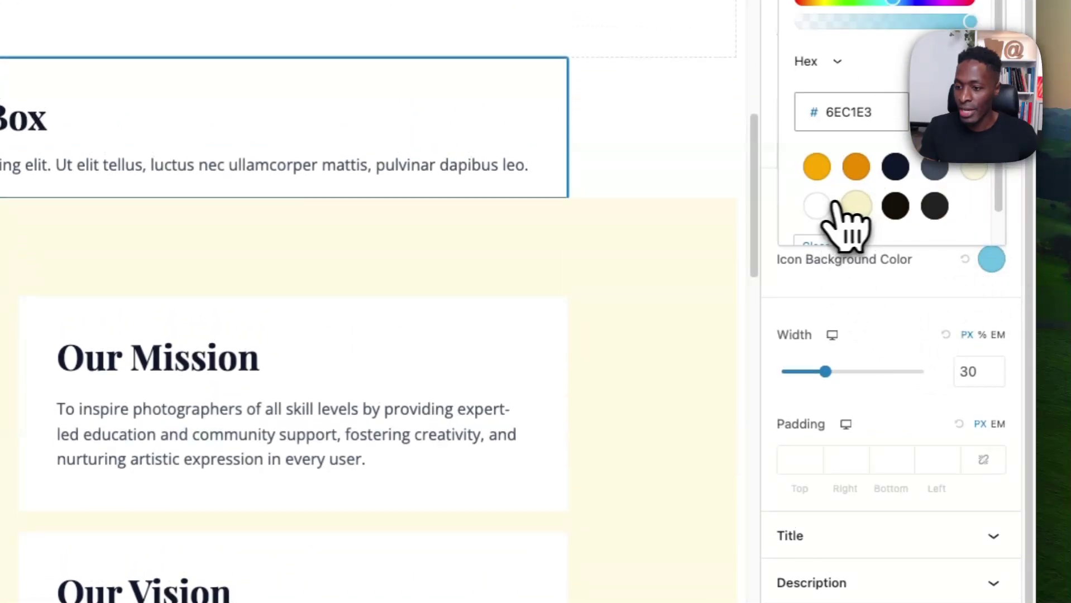
left_click(864, 208)
left_click(864, 290)
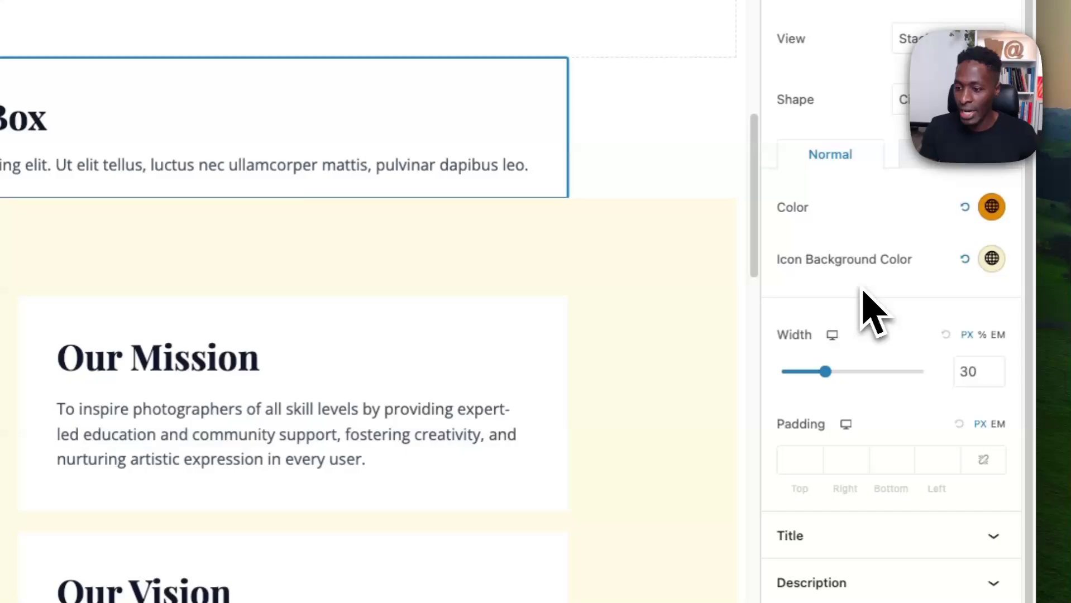
- Give the icon linked padding of 30 on all sides
left_click(809, 457)
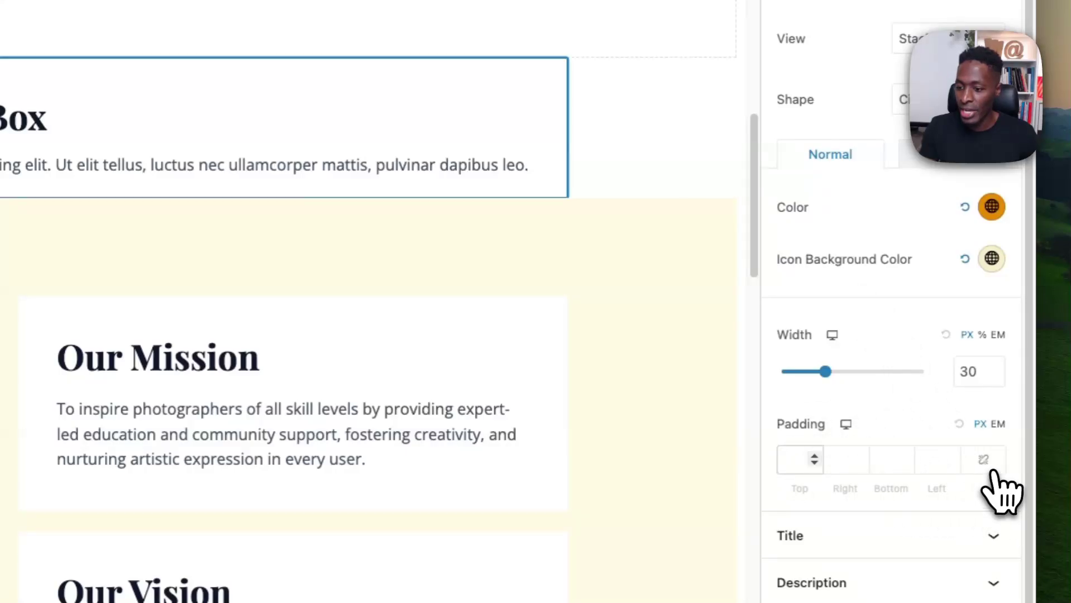
left_click(983, 459)
left_click(796, 459)
type("30")
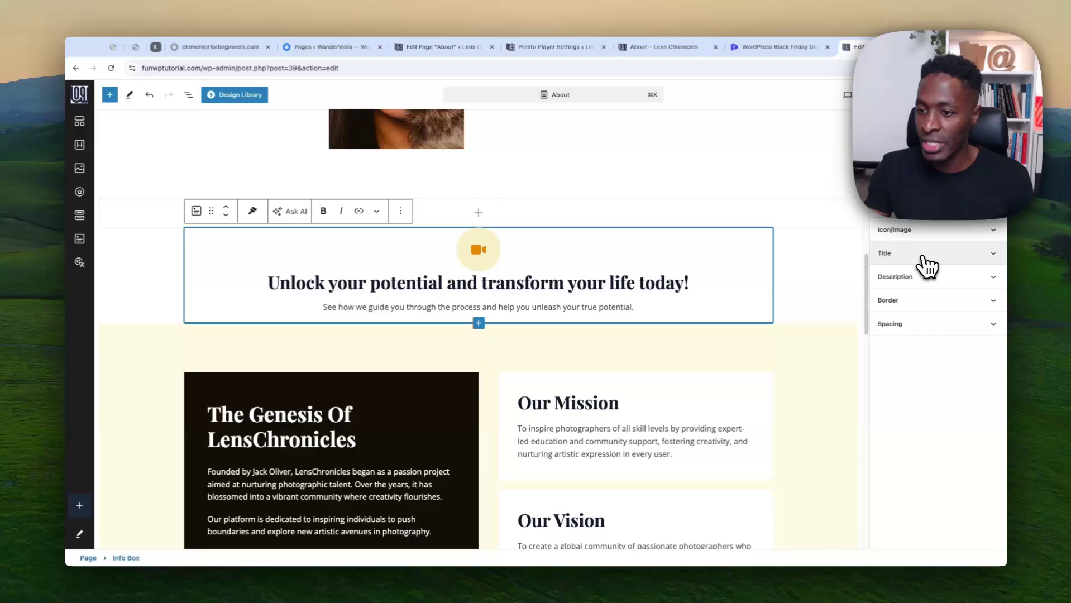
- Open the Info Box title's style options and enter the value 12
left_click(926, 253)
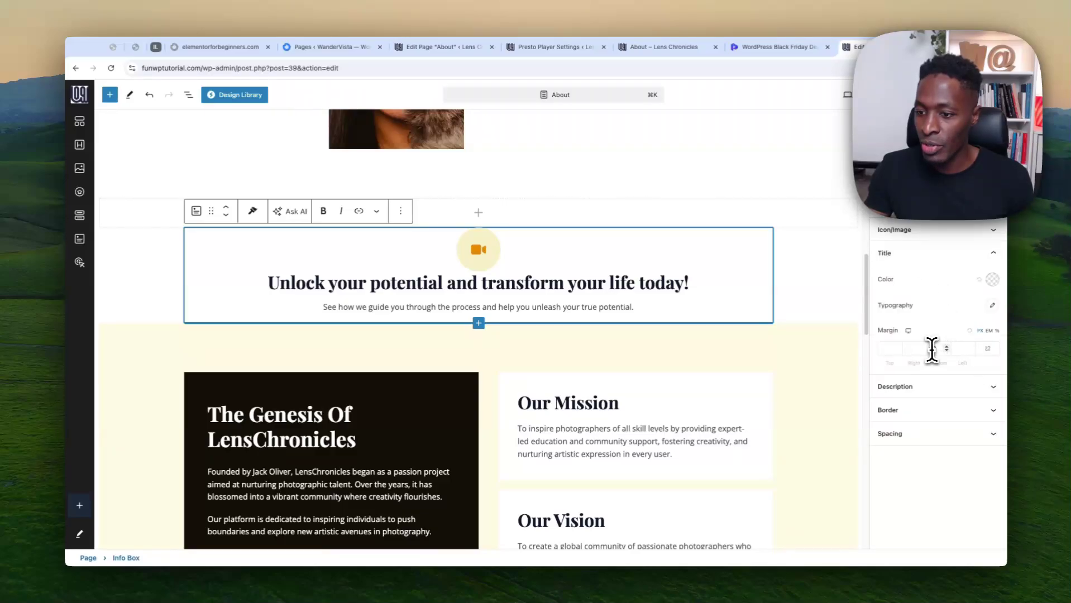
type("12")
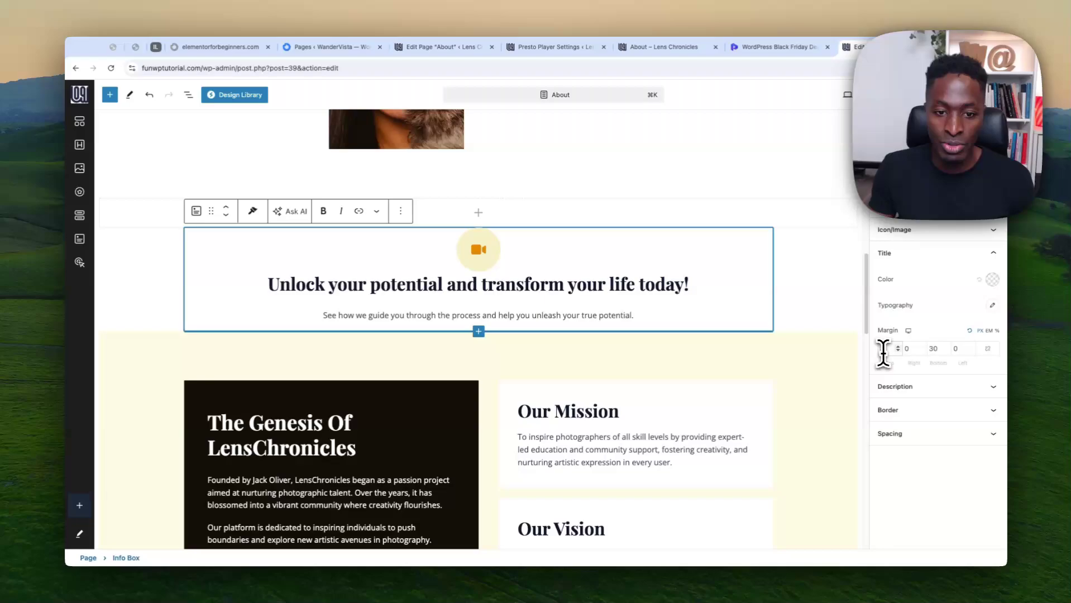
- In List View, drag the Info Box into the third Container
left_click(188, 94)
left_click(136, 174)
left_click(159, 190)
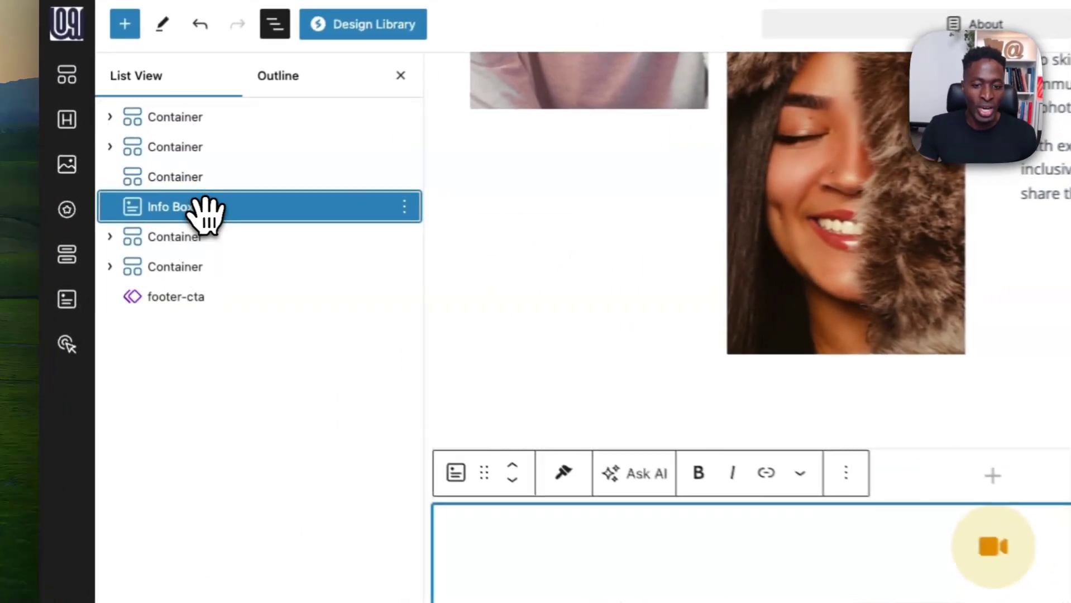
left_click_drag(159, 192, 157, 193)
left_click_drag(220, 216, 214, 190)
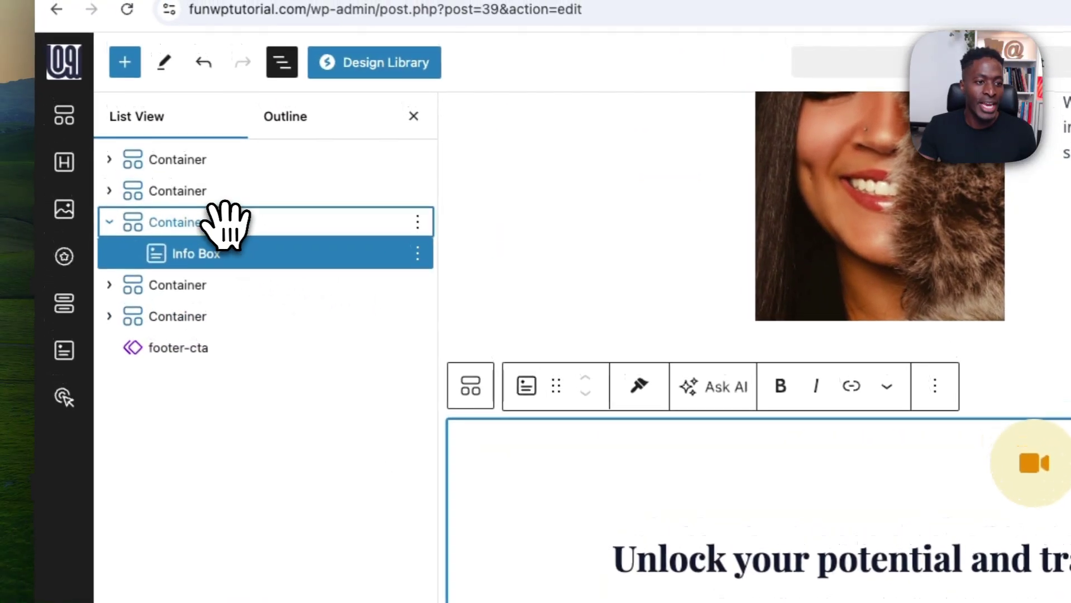
- Set that Container's Content Box Width to 750
left_click(224, 223)
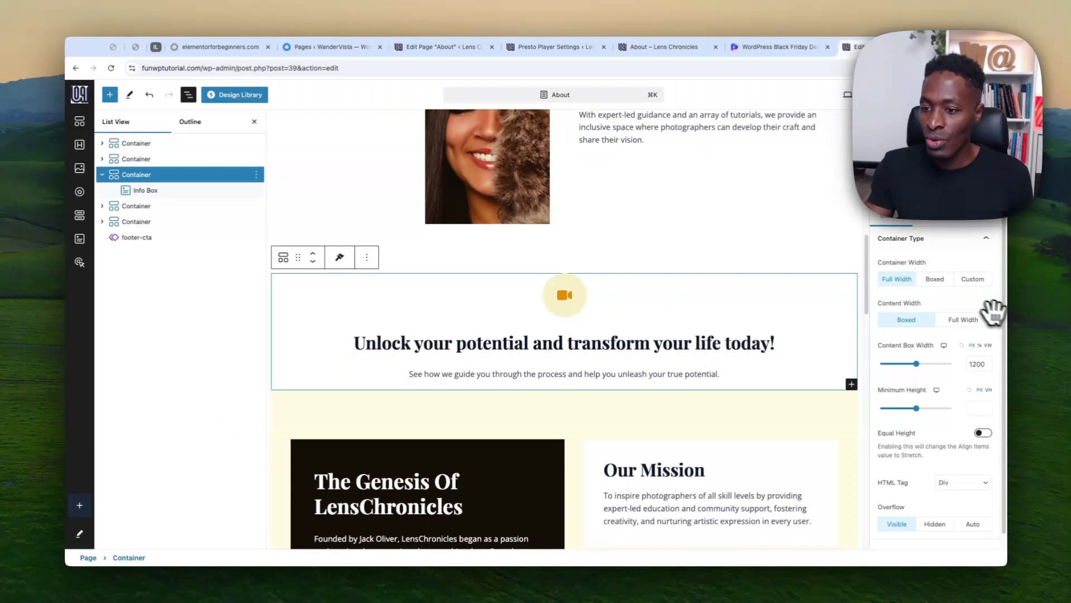
scroll(942, 324, "down", 1)
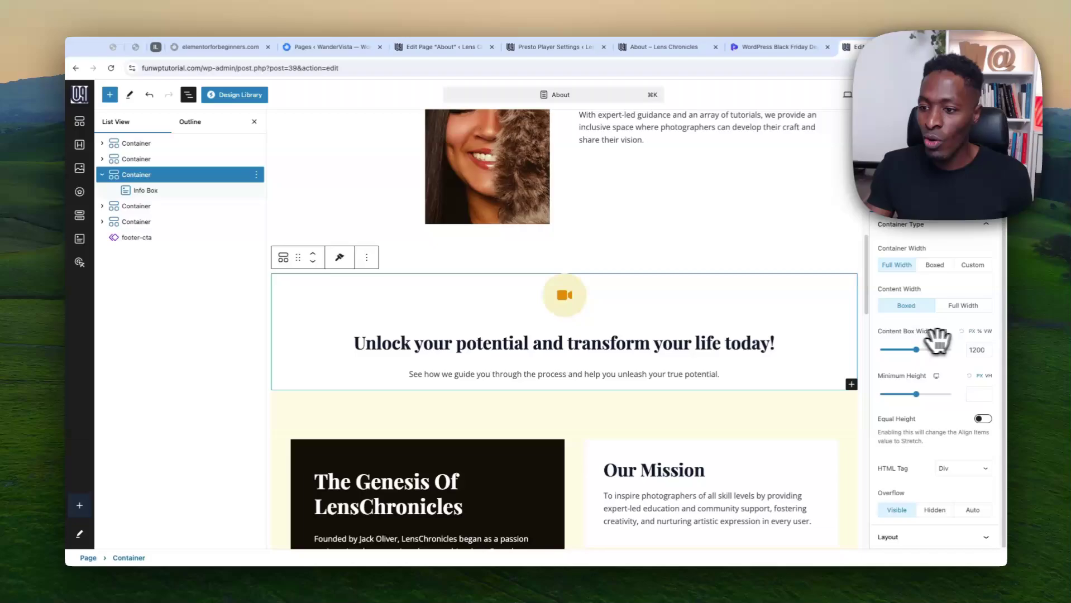
double_click(971, 350)
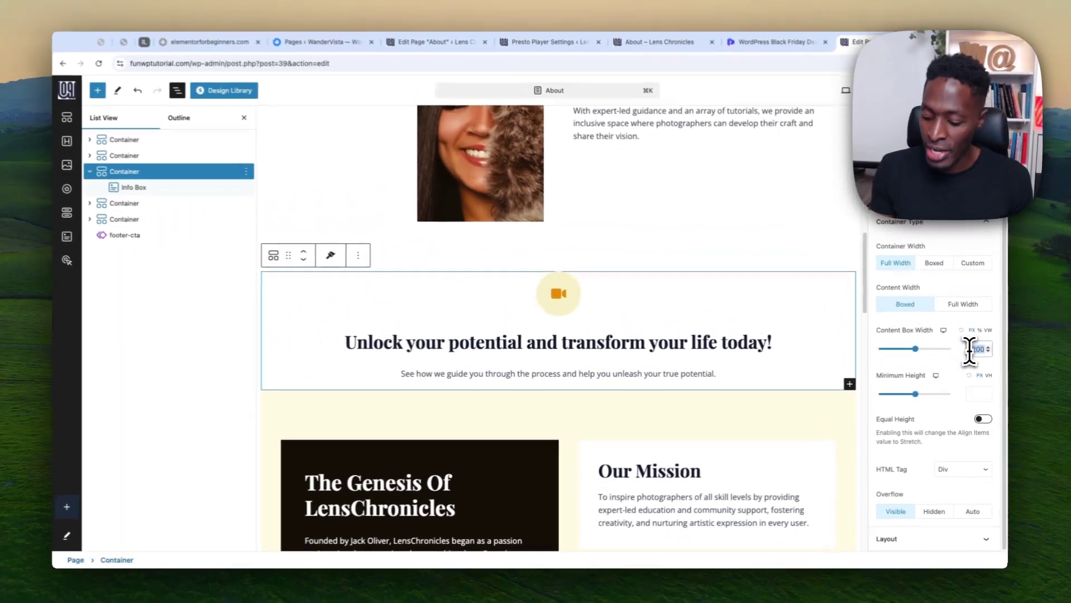
key("BackSpace")
type("750")
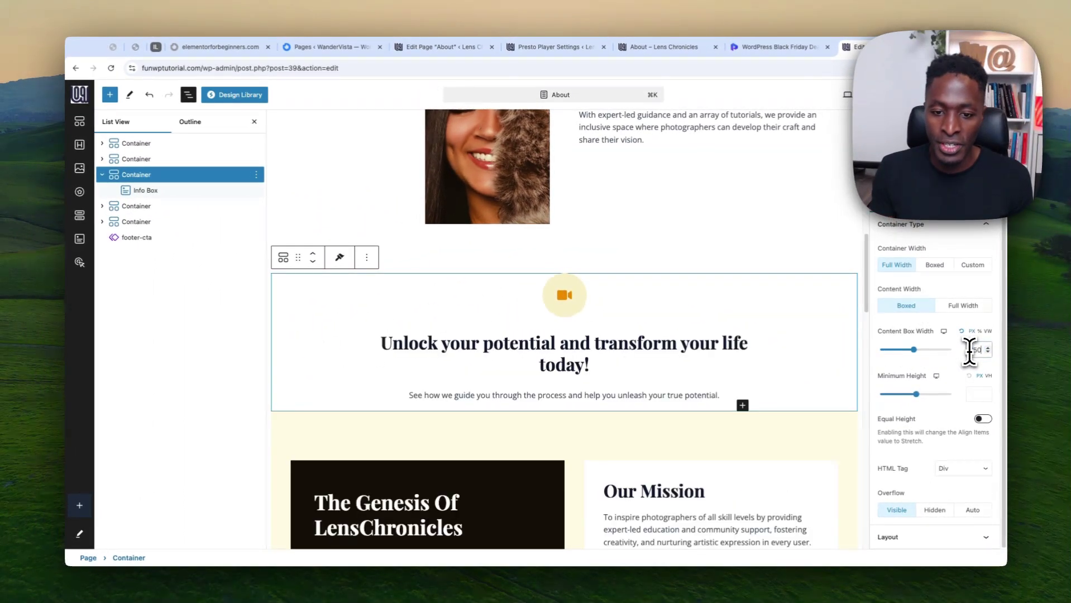
scroll(641, 380, "down", 3)
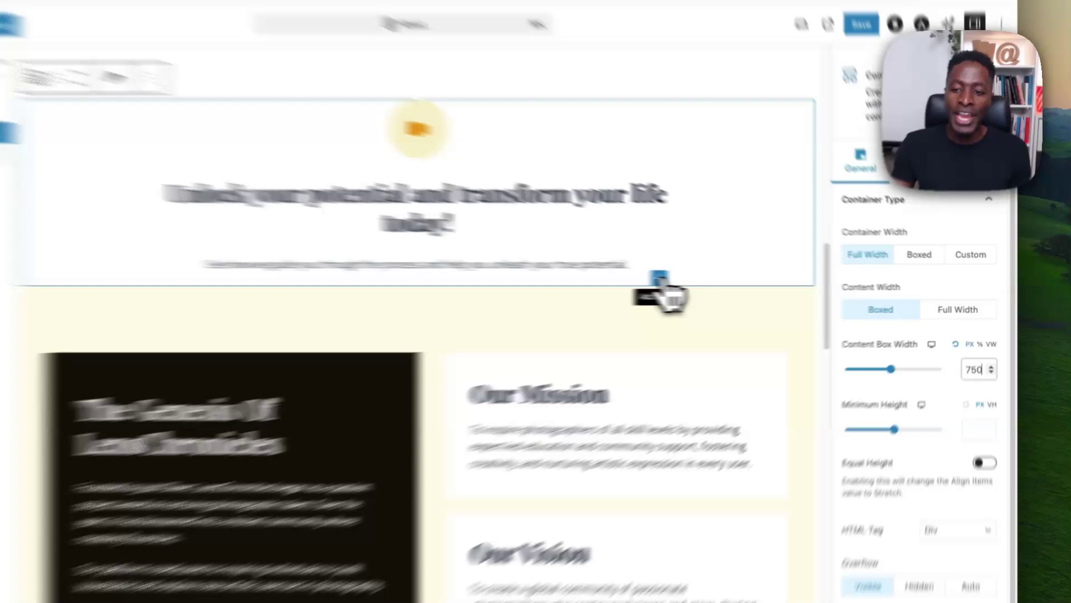
- Add a Presto Player block with YouTube source inside the container, then switch to Safari's YouTube tab
left_click(742, 282)
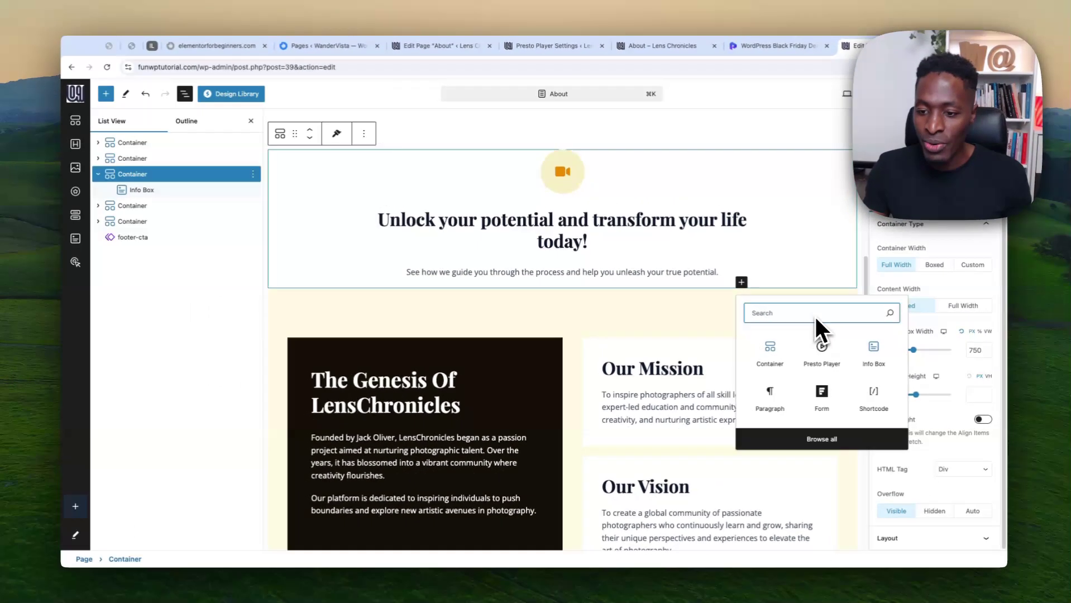
type("pres")
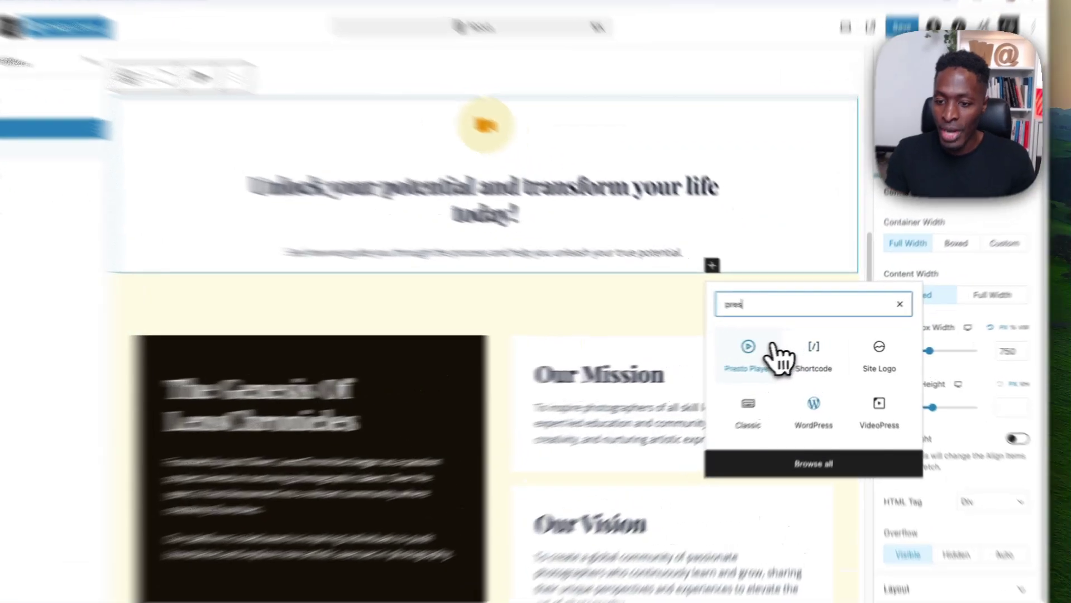
left_click(773, 349)
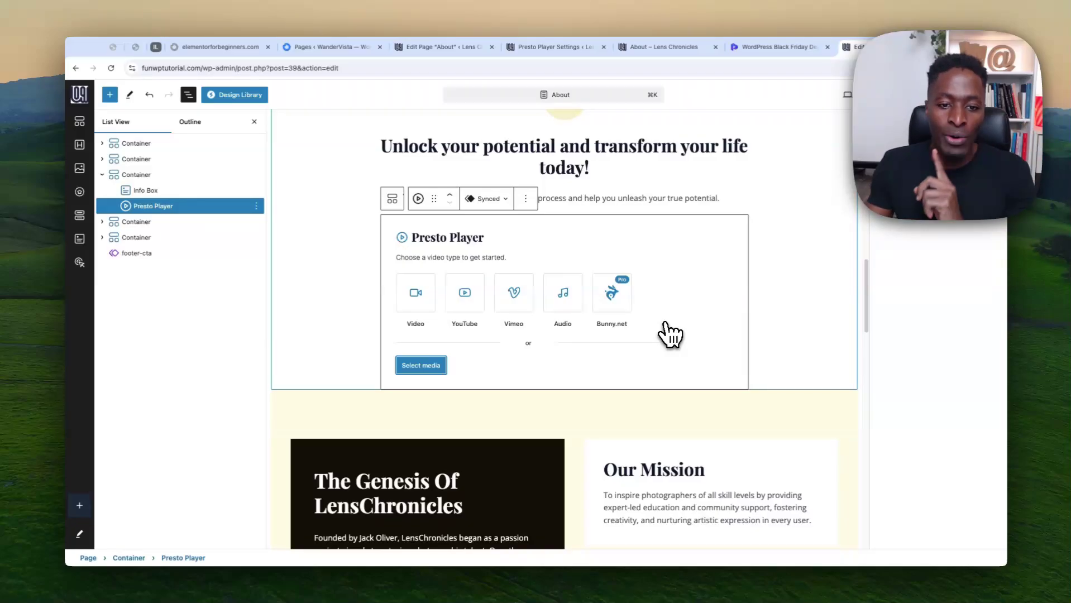
left_click(461, 294)
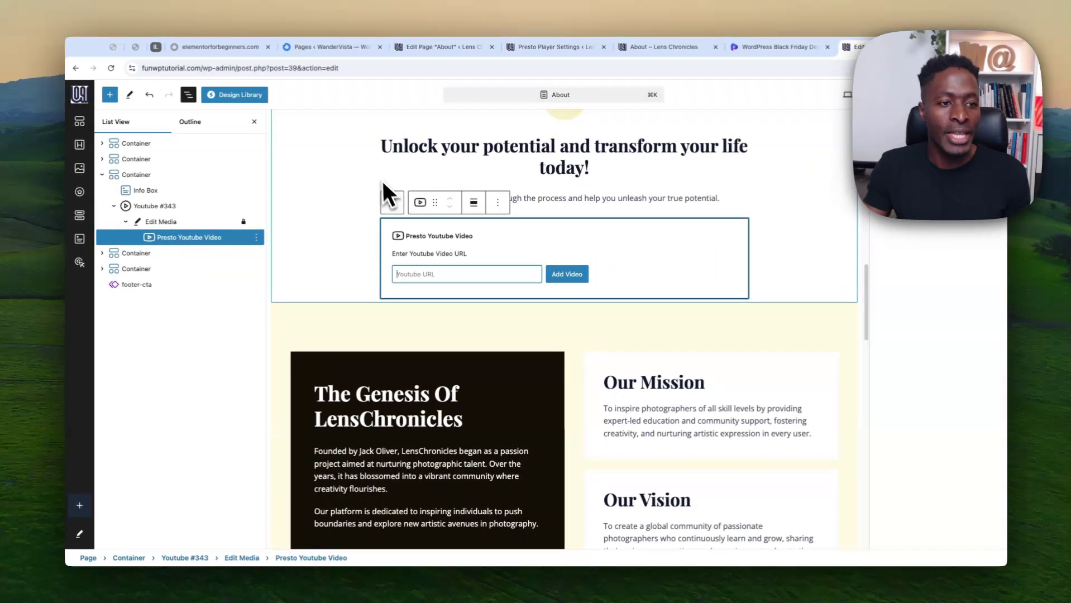
left_click(404, 547)
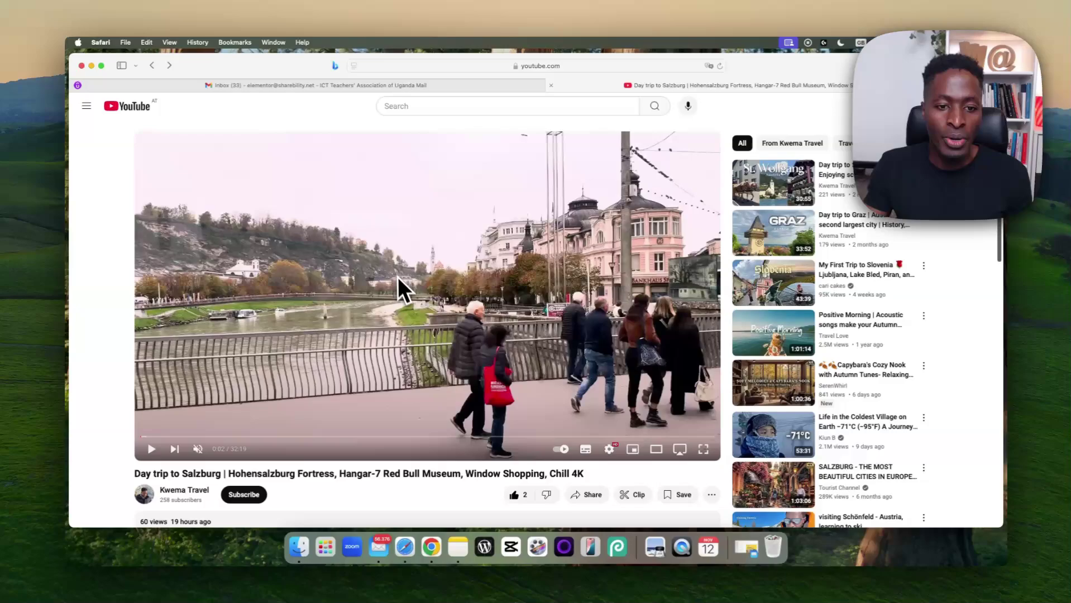
- Copy the Salzburg video's URL from YouTube's context menu and return to Chrome
right_click(391, 258)
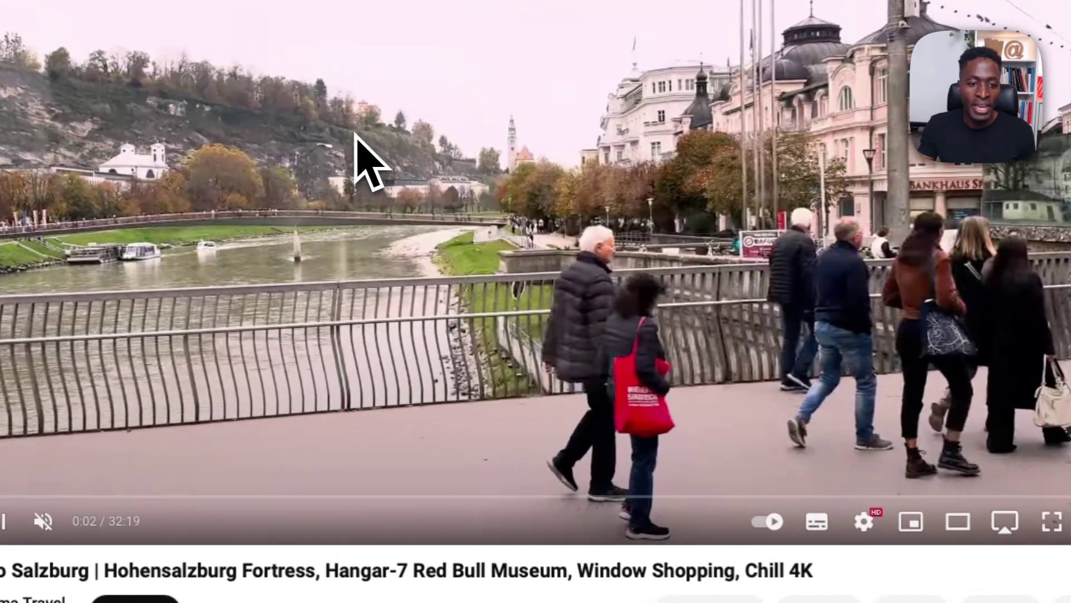
right_click(355, 255)
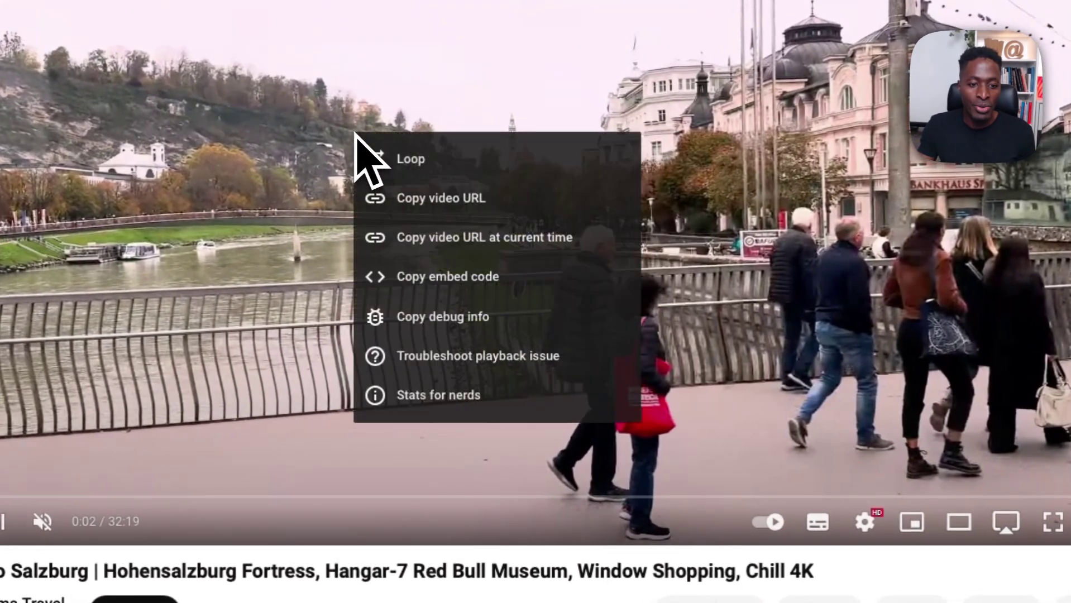
left_click(393, 209)
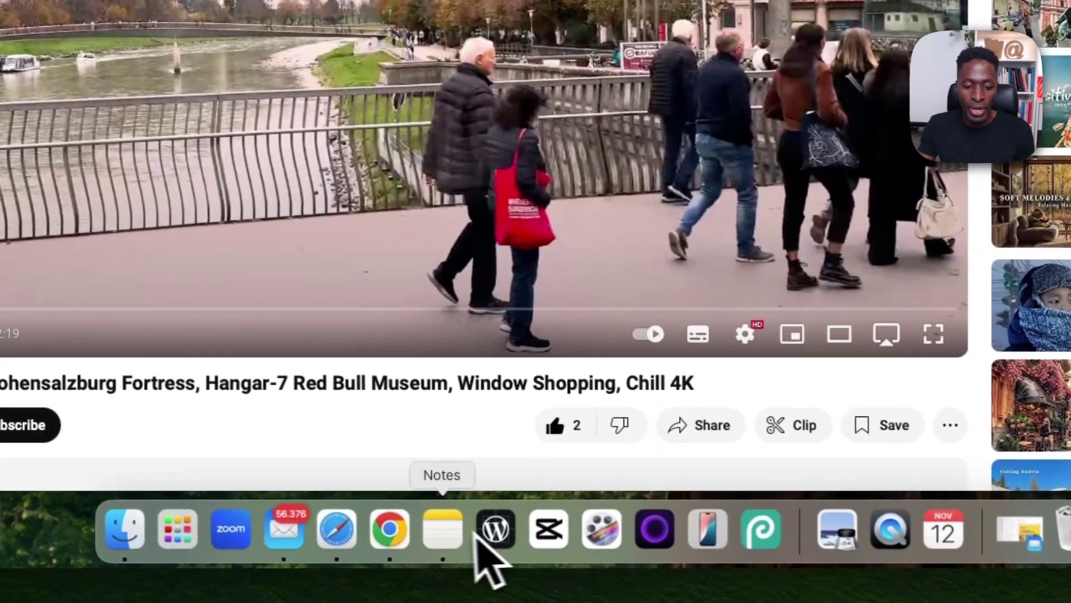
left_click(402, 536)
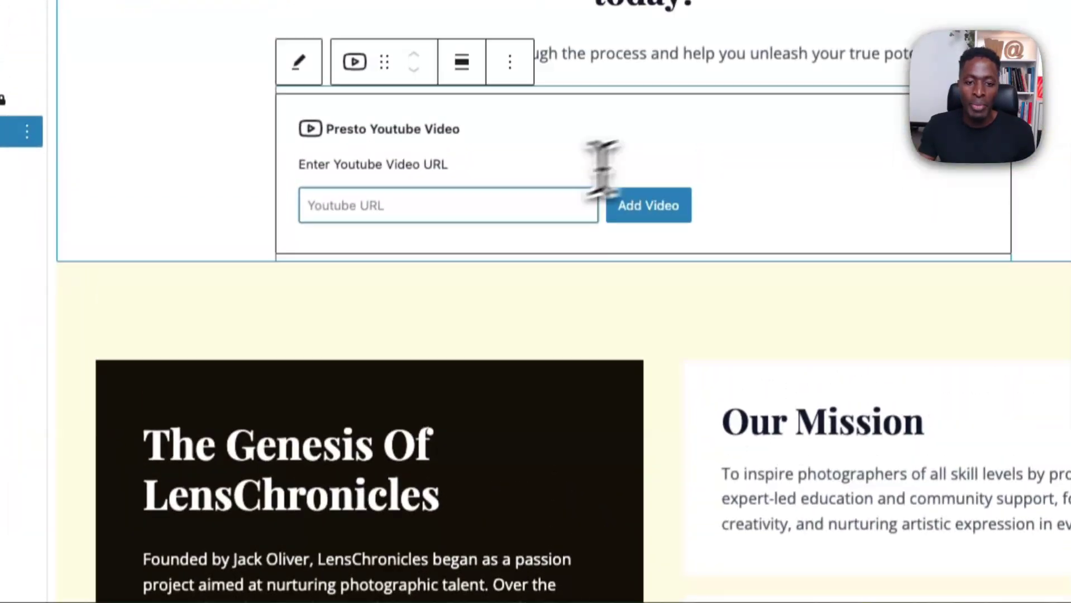
- Paste the Salzburg video link into the YouTube URL field, add it, and scroll to Video Preset
left_click(424, 204)
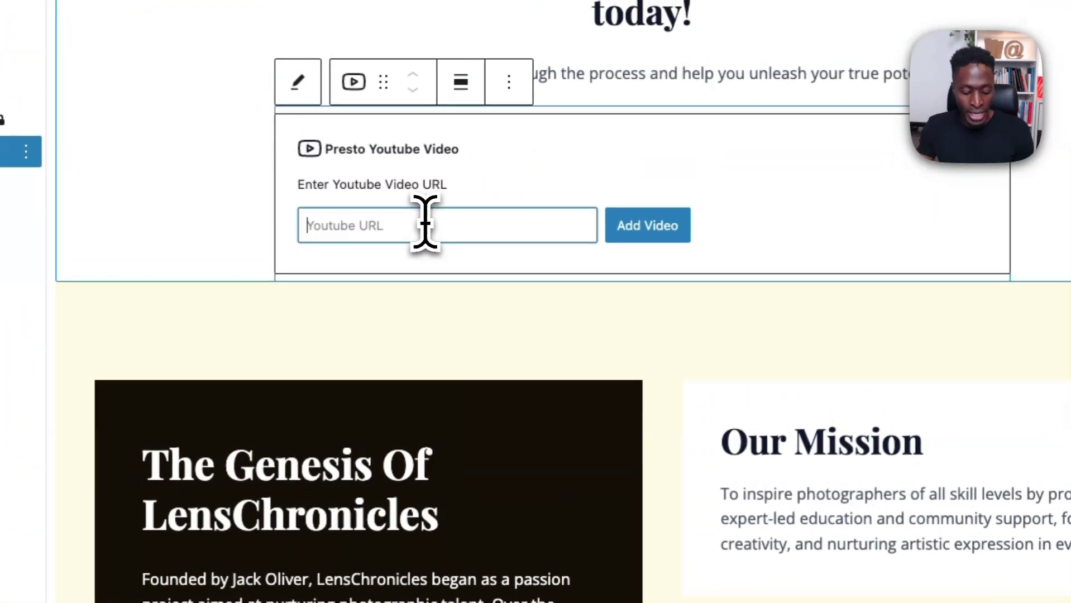
key("super+v")
left_click(611, 237)
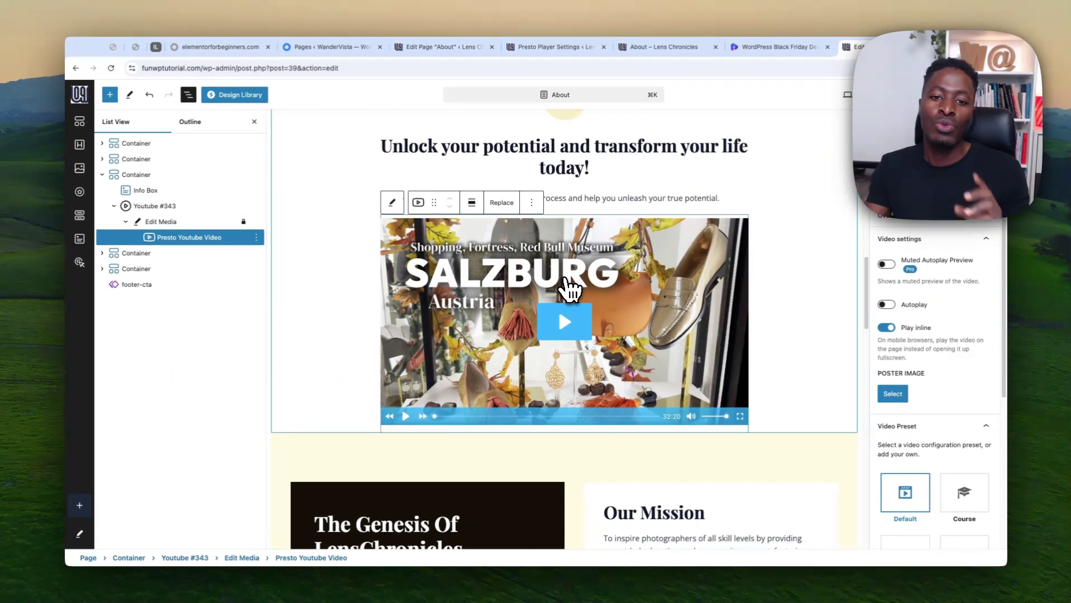
scroll(575, 286, "down", 1)
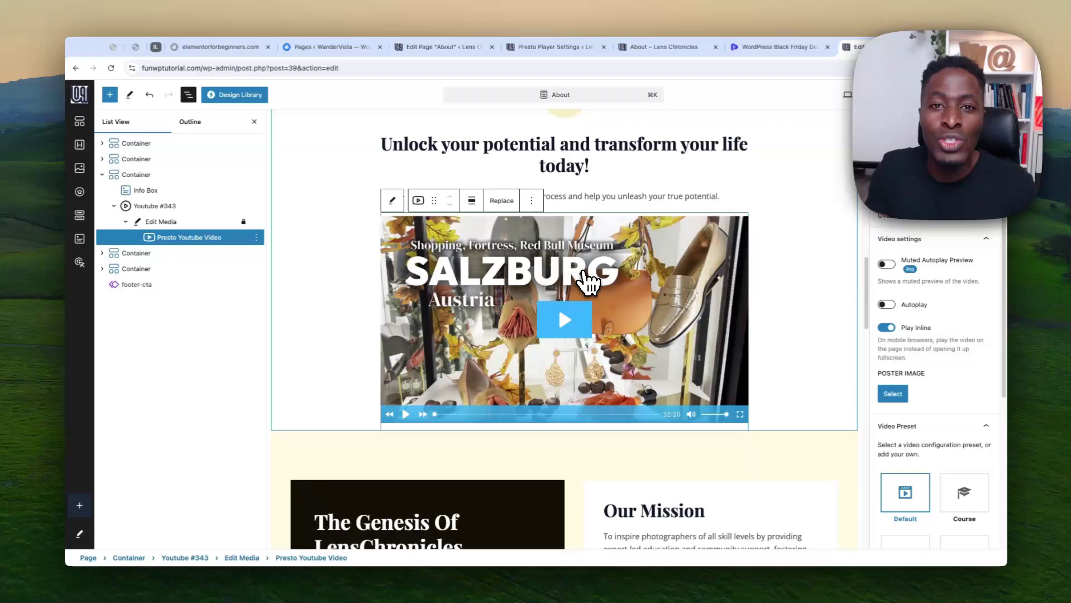
scroll(586, 279, "down", 1)
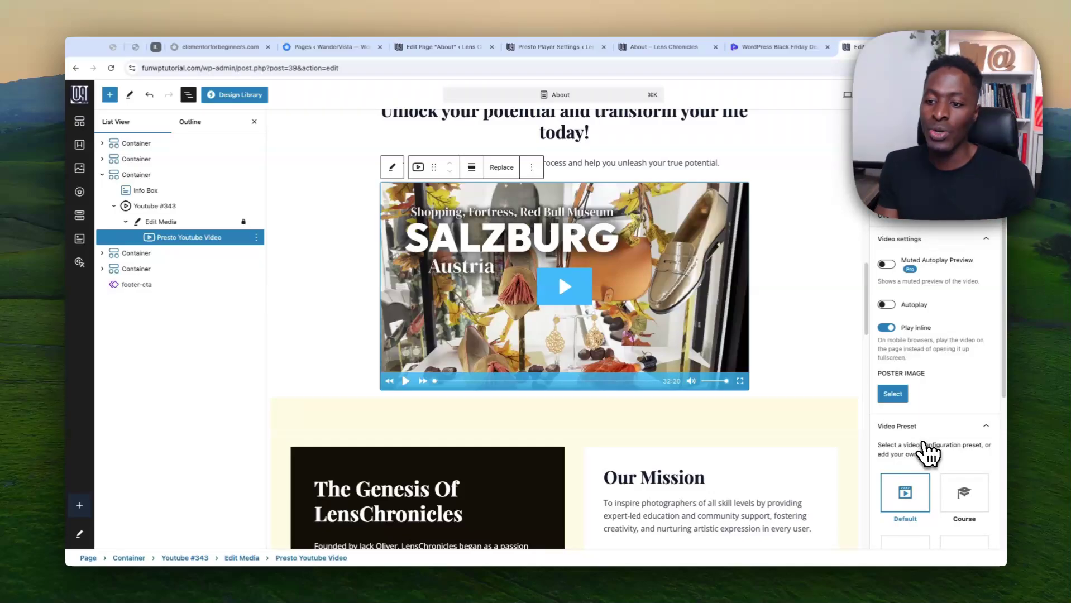
scroll(893, 486, "down", 5)
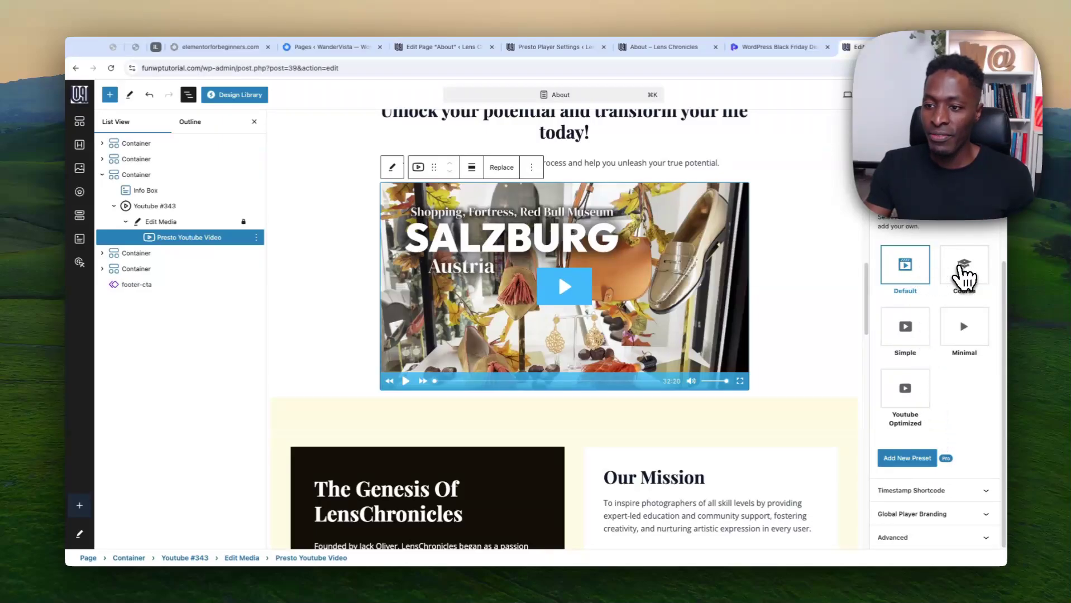
- Compare the Course, Simple and Minimal presets, choose Youtube Optimized, and view the live About page
left_click(961, 268)
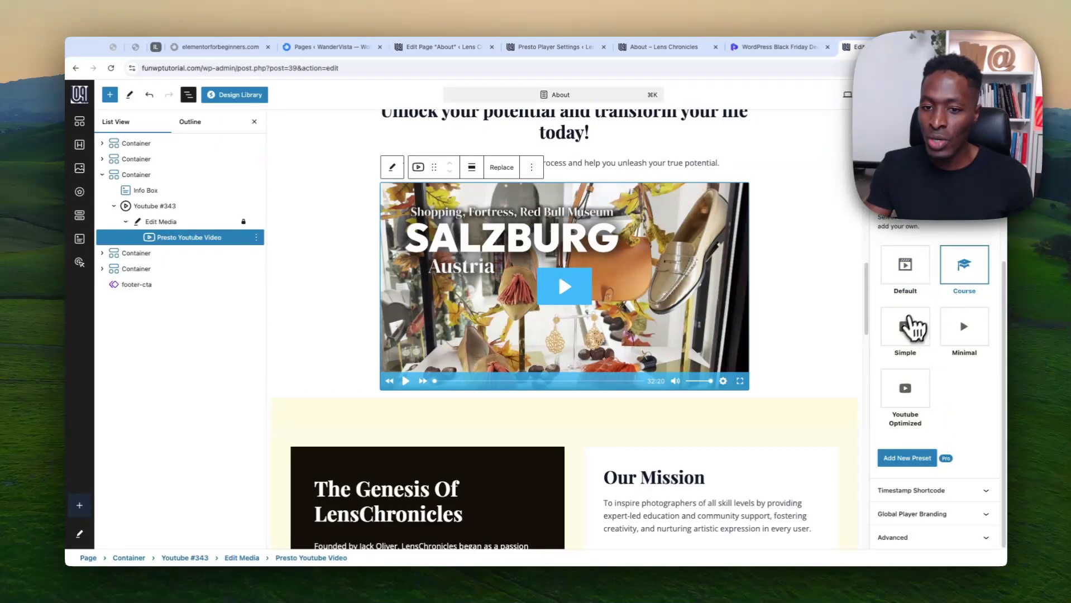
left_click(907, 331)
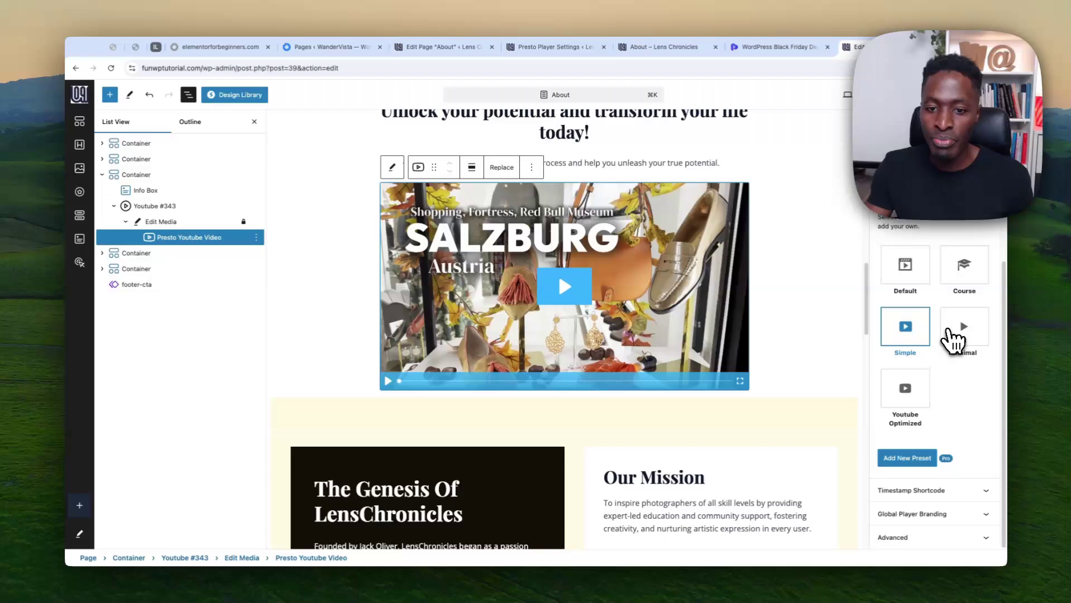
left_click(955, 336)
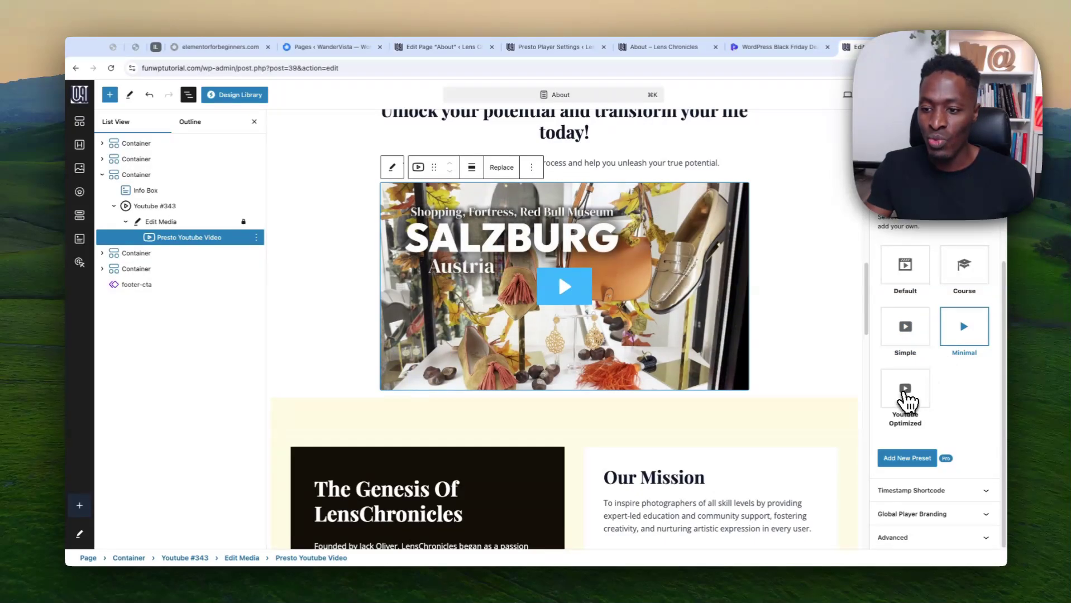
left_click(906, 391)
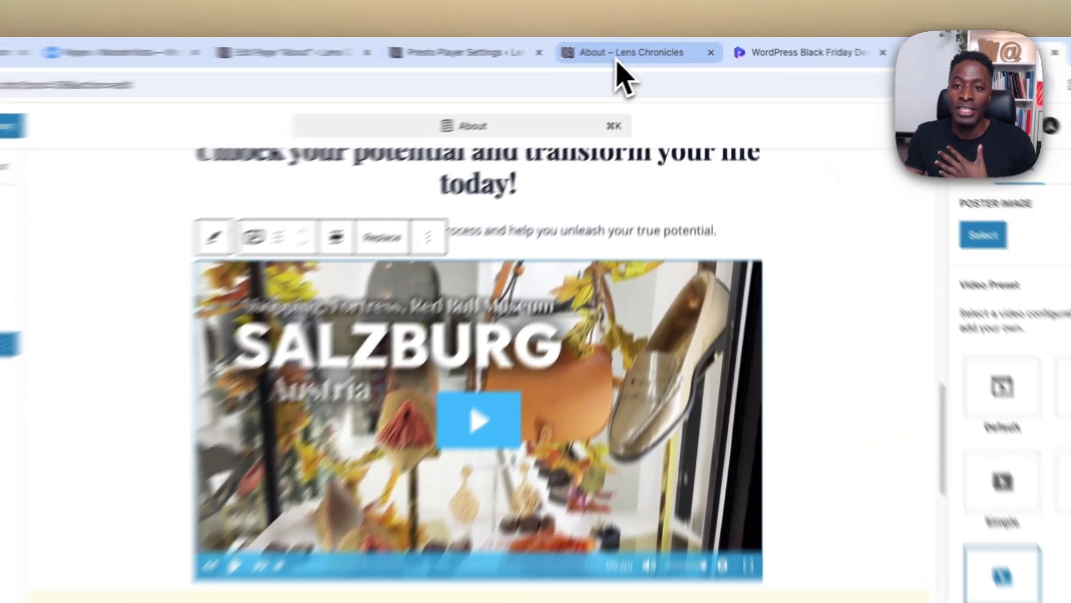
left_click(661, 47)
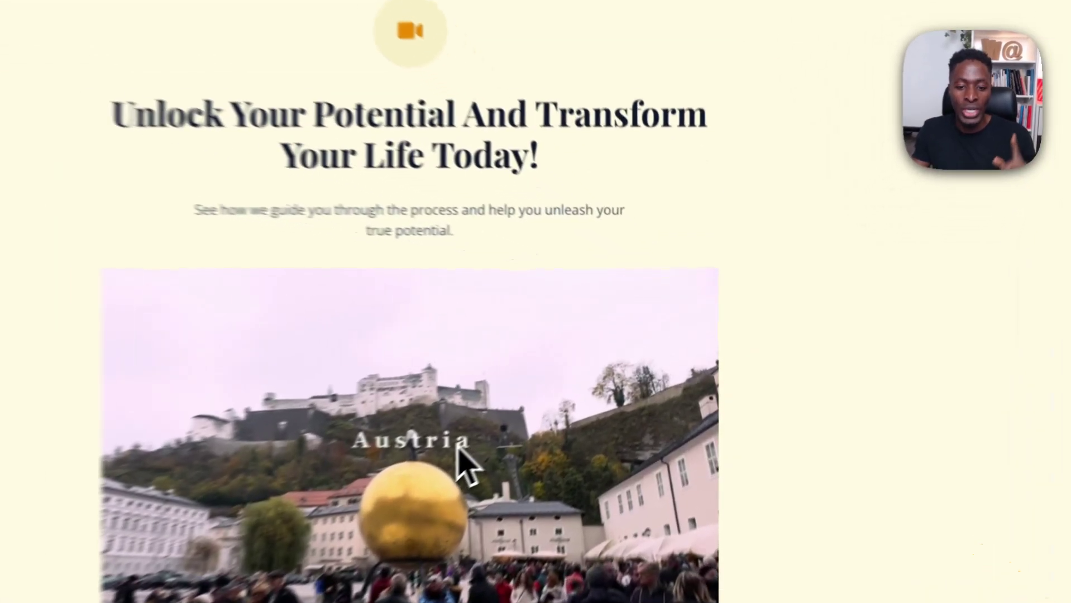
- Pause the live Salzburg video, then switch the editor's player to the Minimal preset
left_click(561, 389)
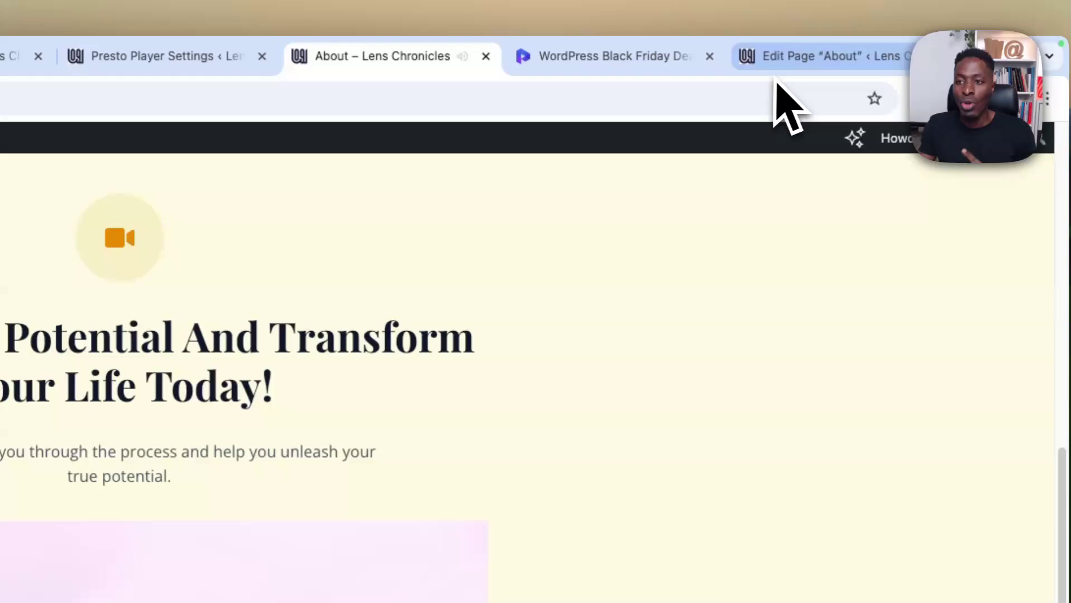
left_click(765, 70)
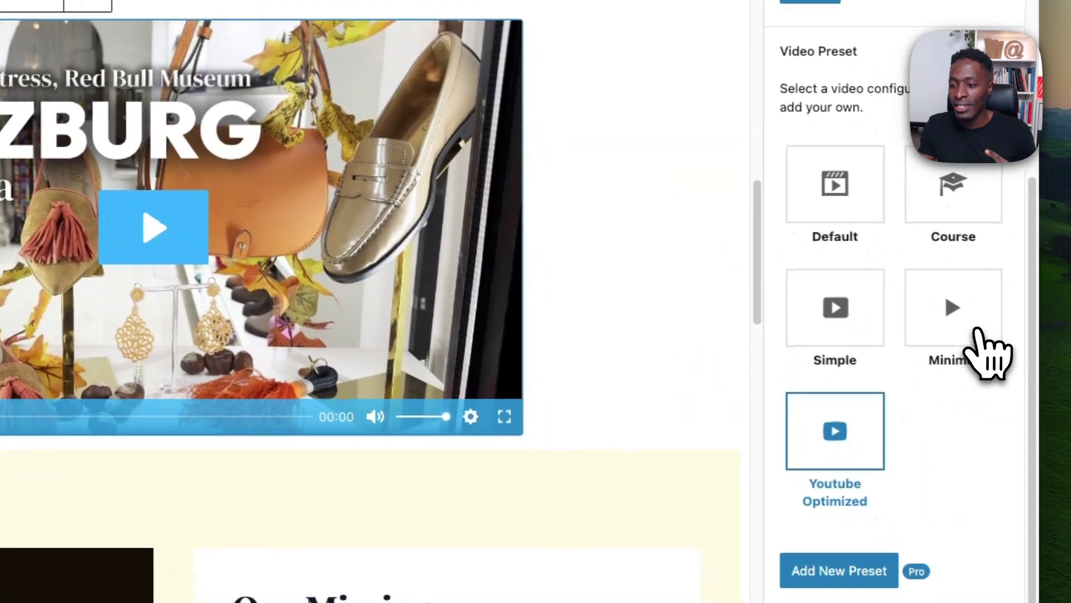
left_click(1049, 445)
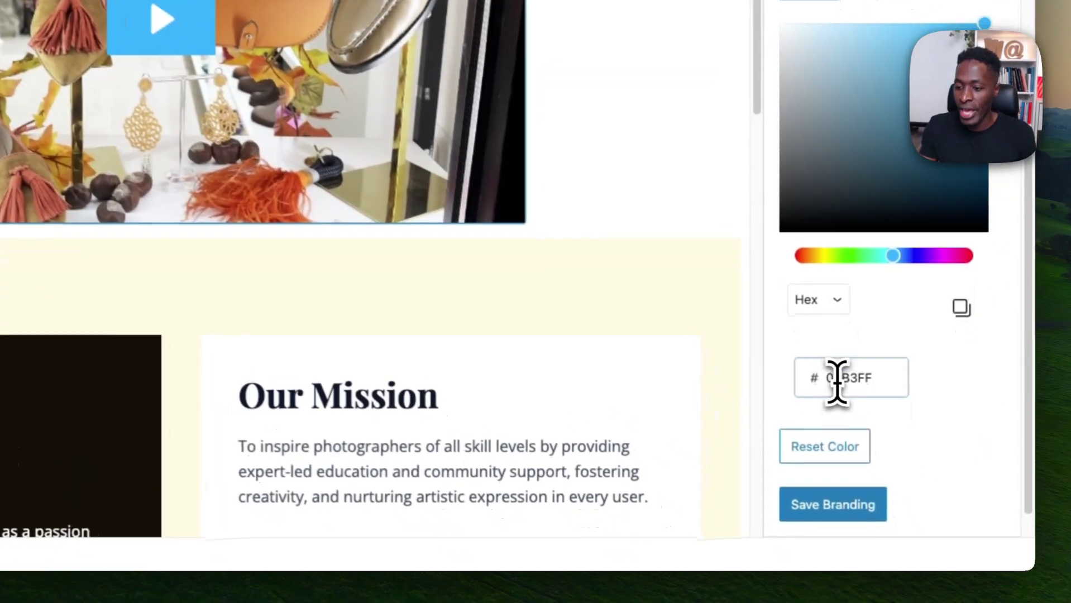
- Replace the 00B3FF brand colour with FCA700 in Global Player Branding
double_click(906, 469)
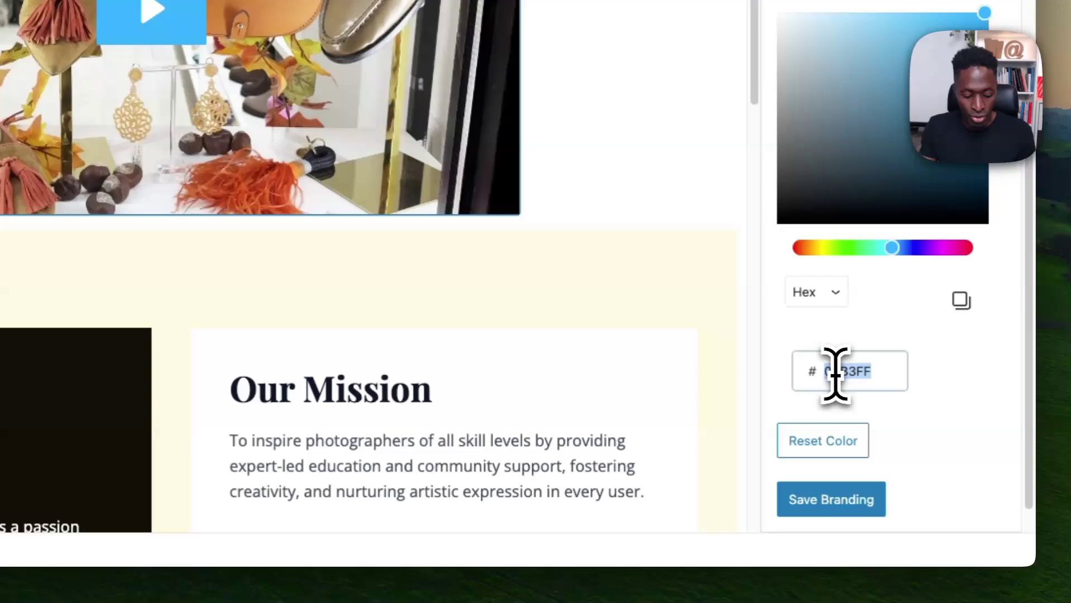
type("FCA700")
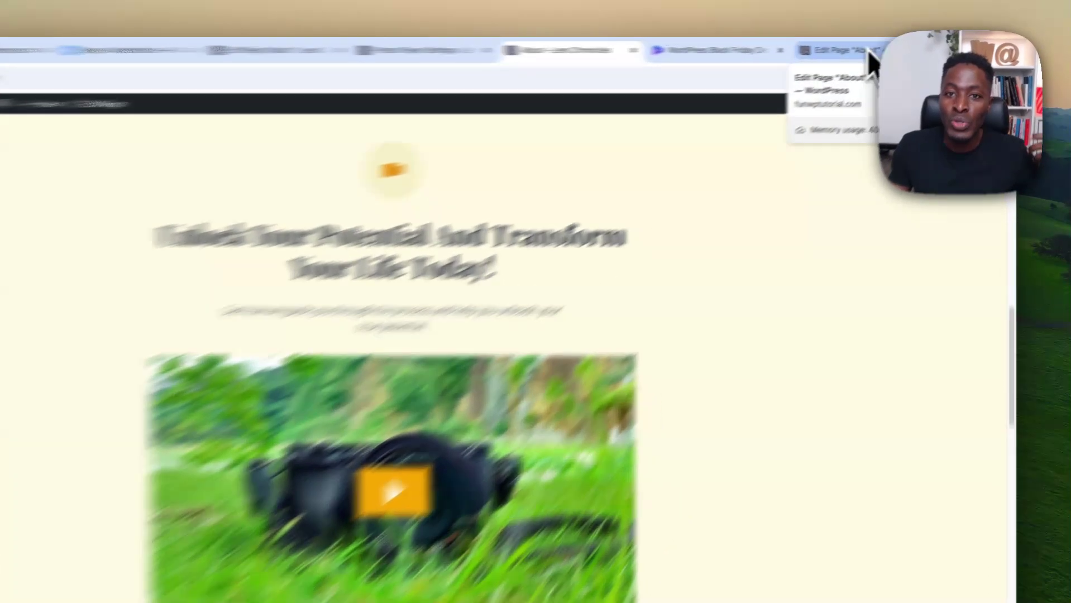
- Switch back to the Edit Page About tab to see the orange FCA700 play button
left_click(857, 47)
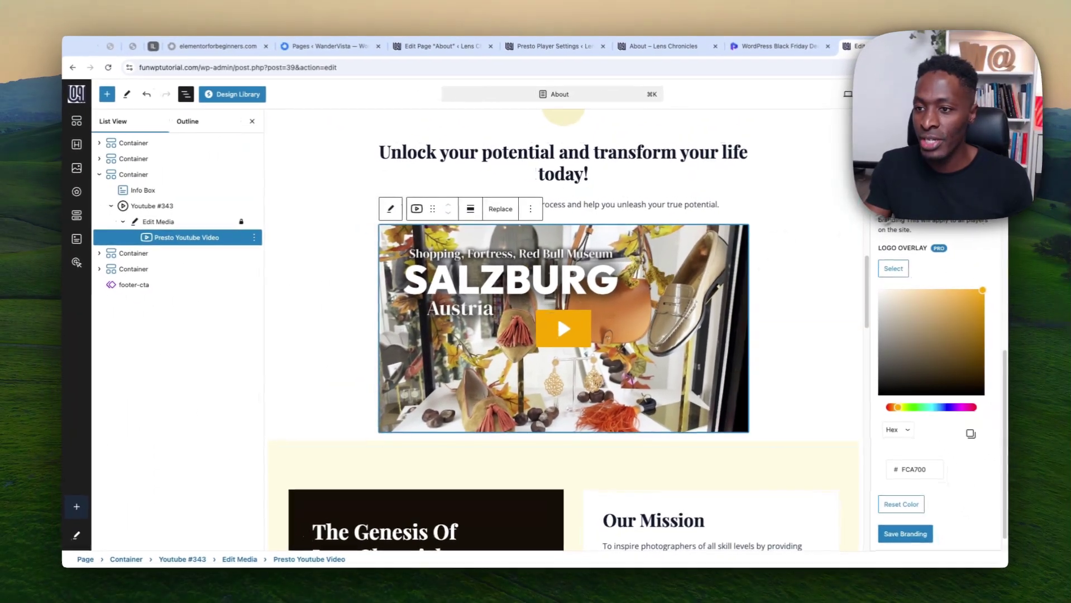
- Set the video's poster image to the black camera lying in green grass
scroll(1000, 425, "up", 5)
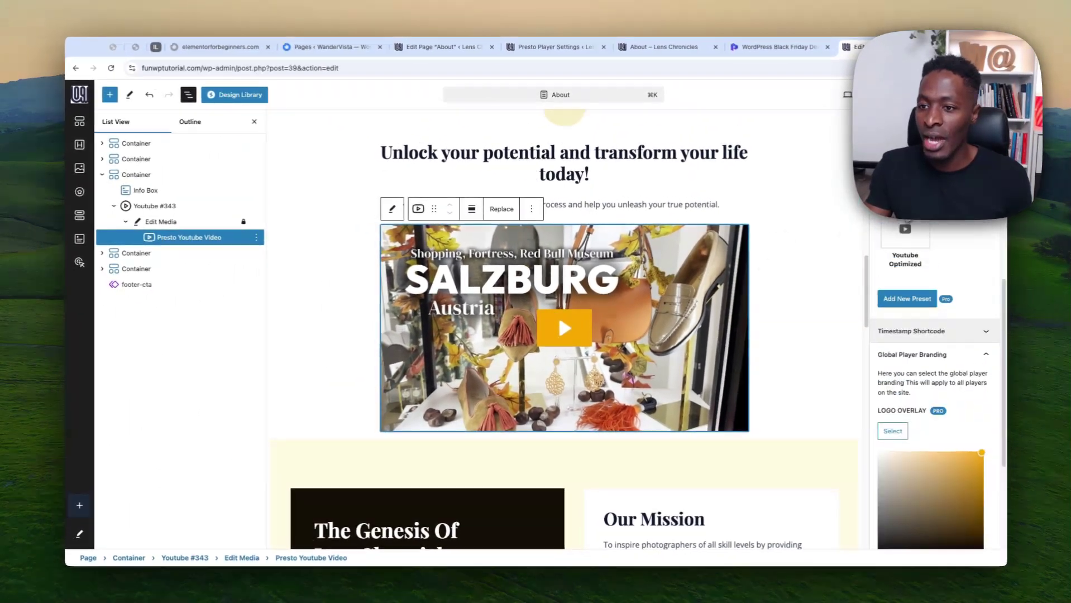
scroll(905, 219, "up", 5)
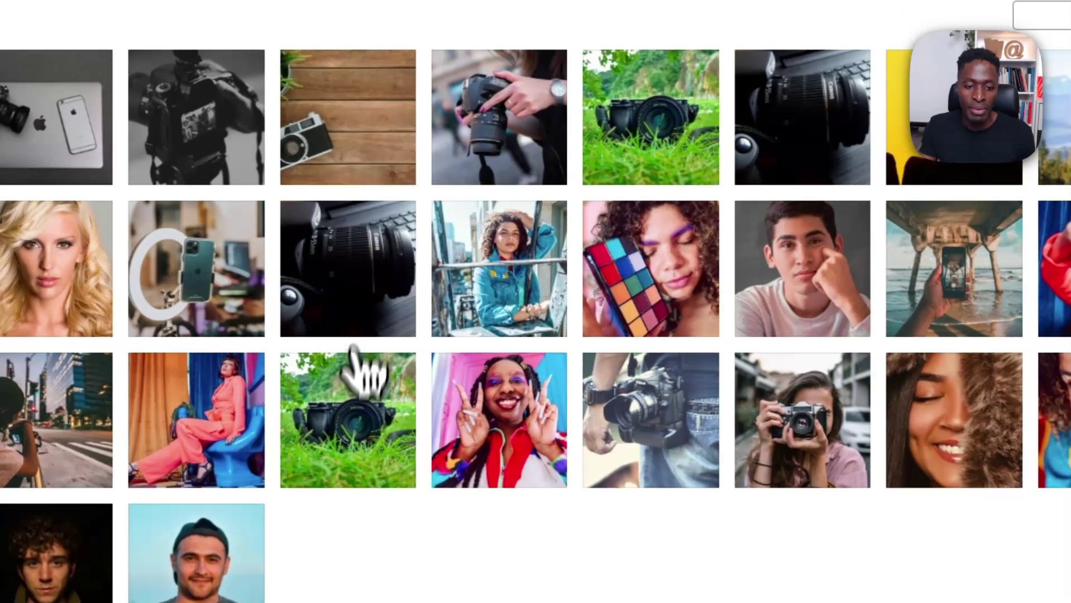
left_click(354, 430)
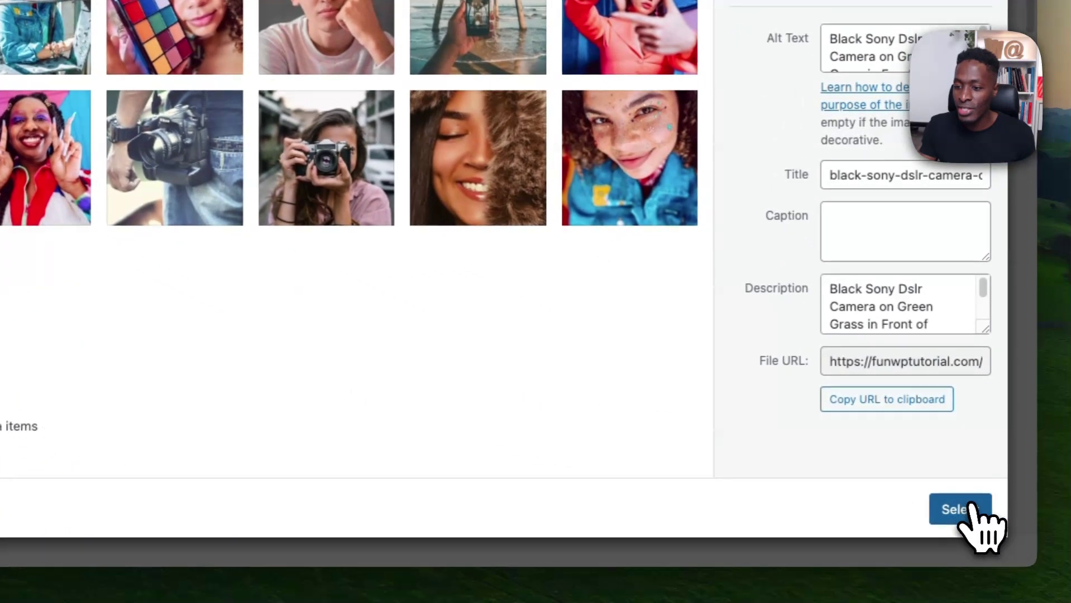
left_click(1066, 571)
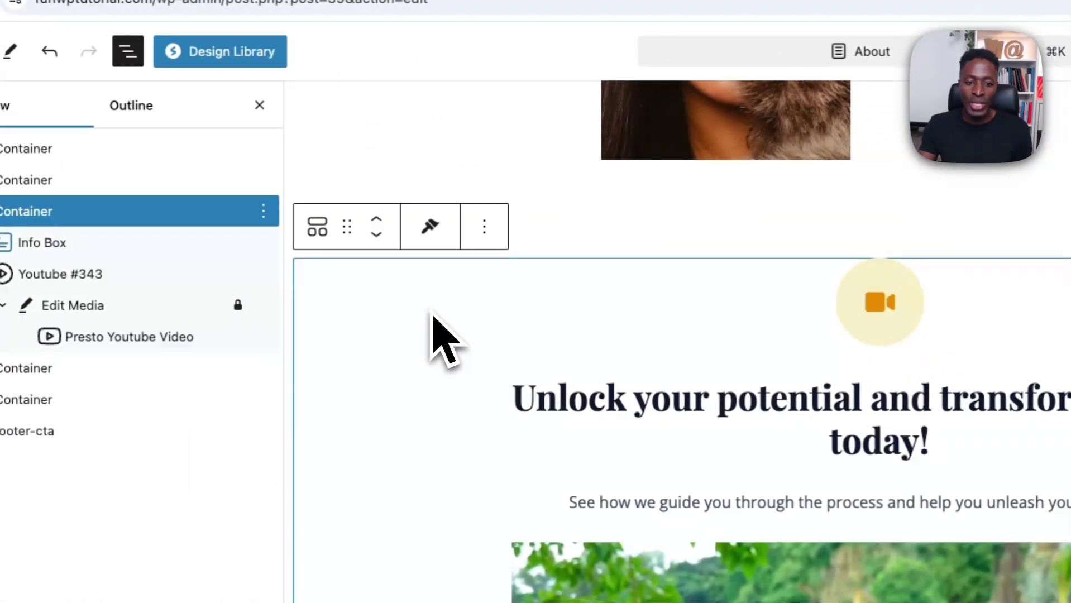
scroll(430, 364, "down", 5)
scroll(407, 353, "up", 3)
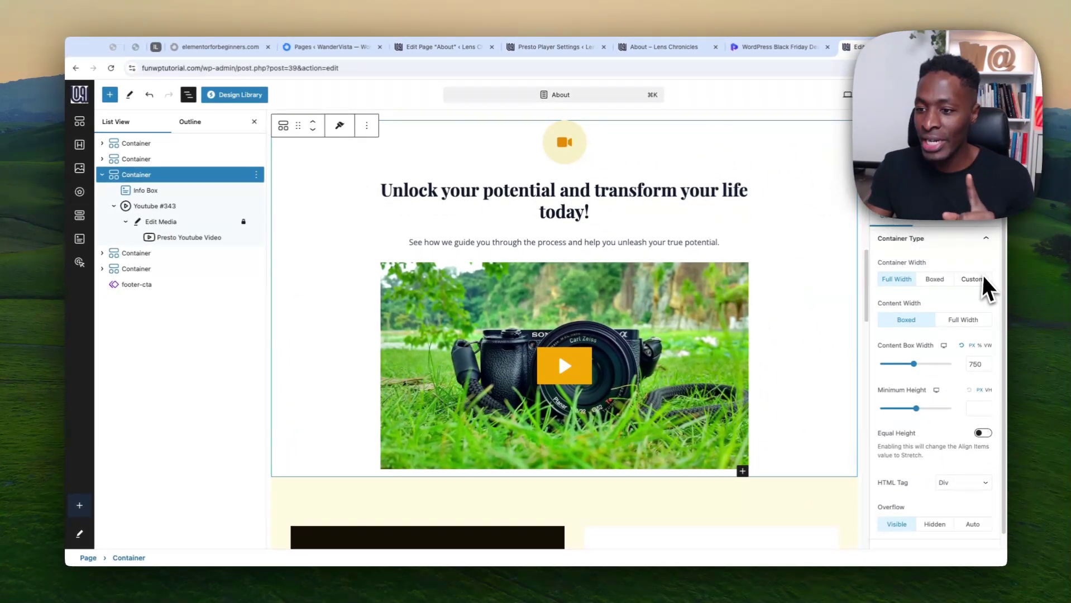
- Give the container a solid cream FEF9E1 background colour
left_click(935, 213)
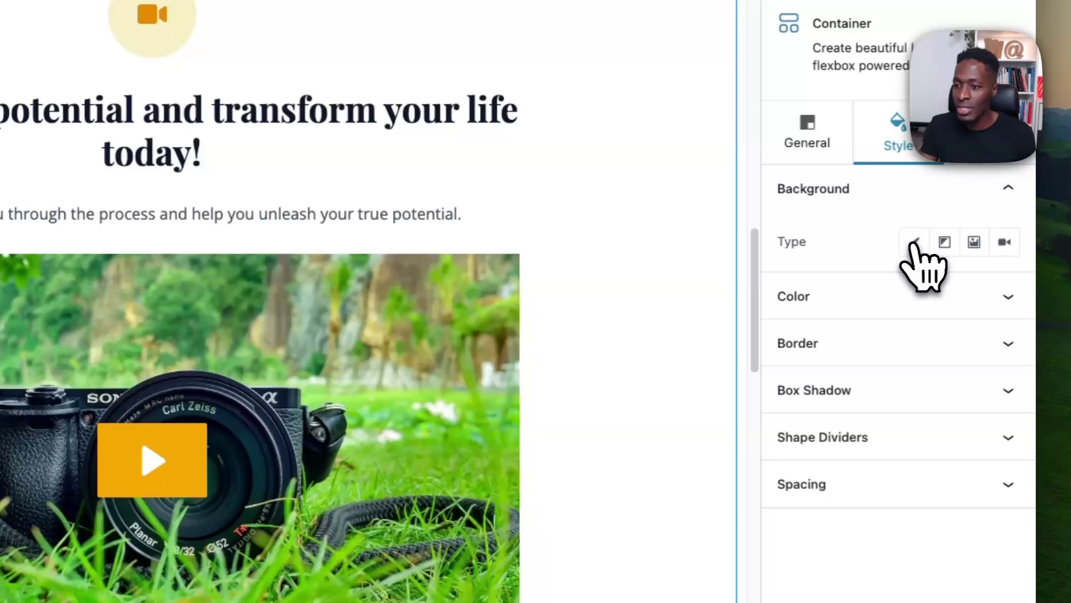
left_click(915, 242)
left_click(1003, 293)
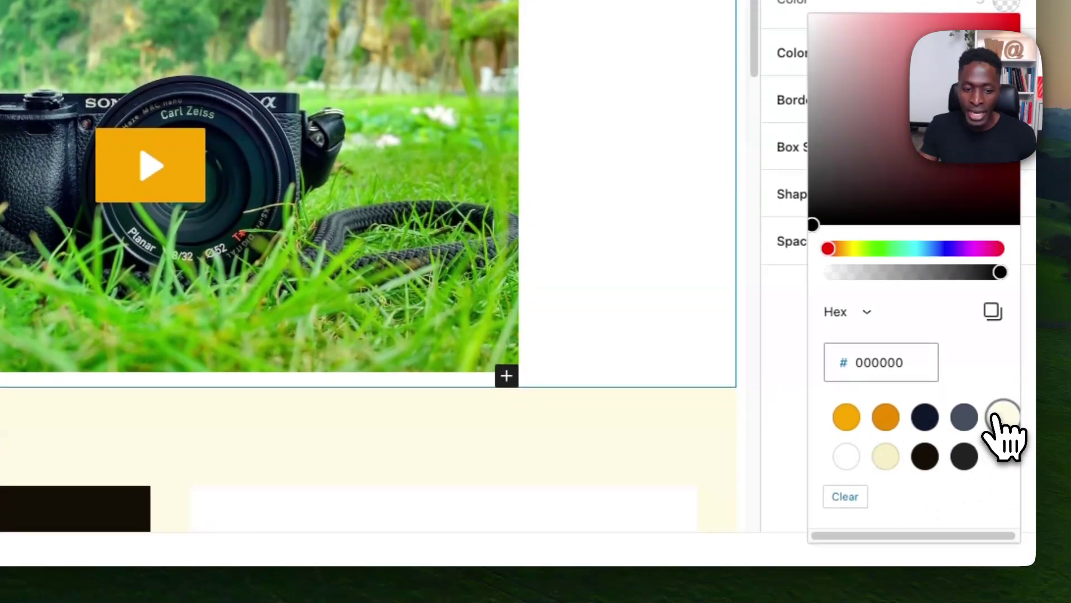
left_click(999, 417)
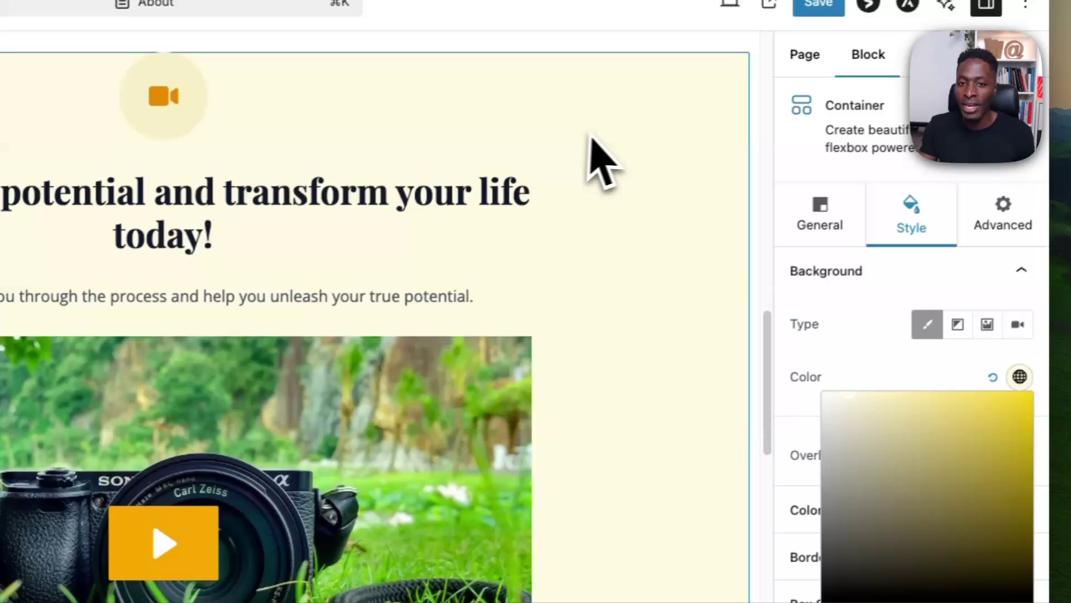
left_click(603, 162)
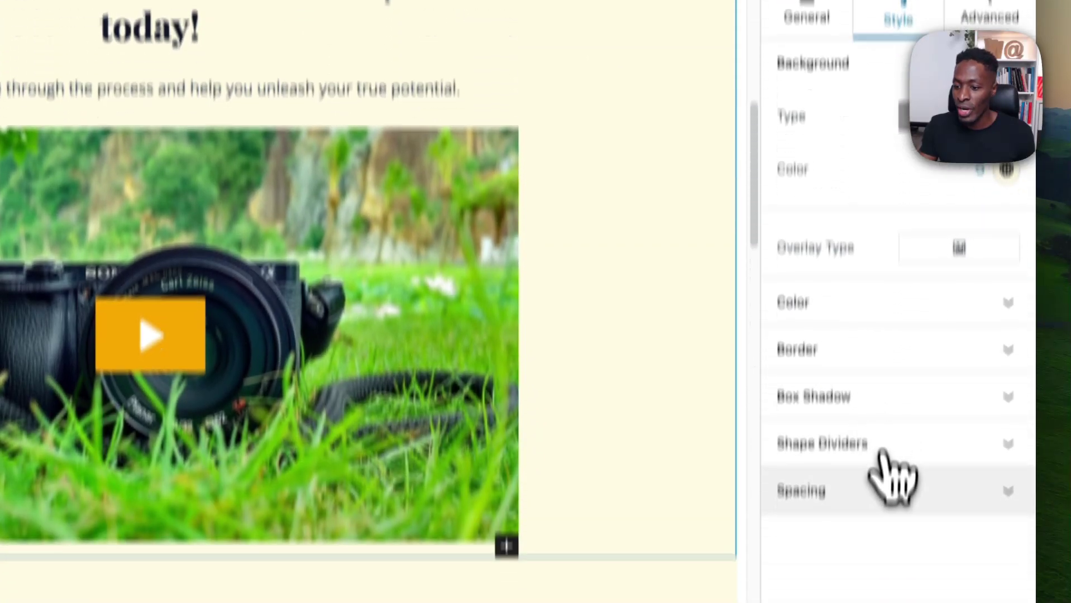
- Unlink the container's padding and set top and bottom to 80 px
left_click(889, 485)
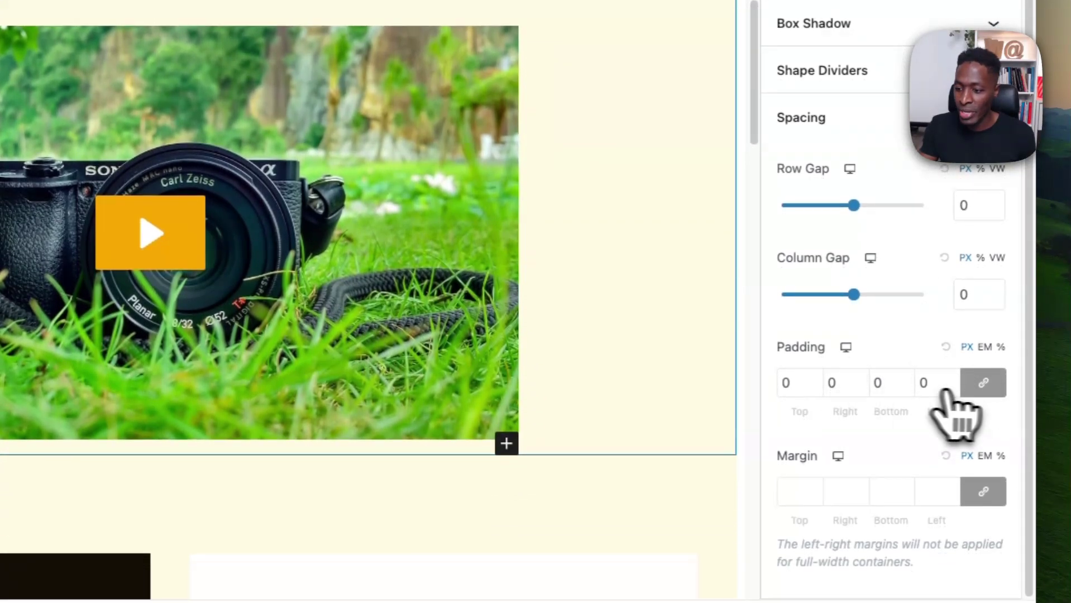
left_click(983, 383)
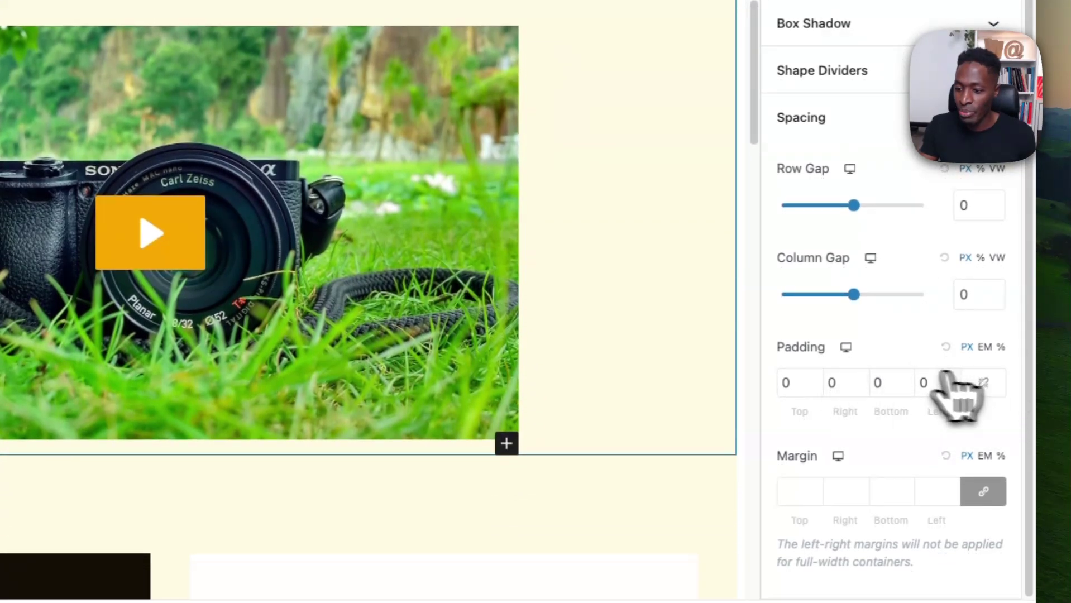
left_click(783, 383)
type("8")
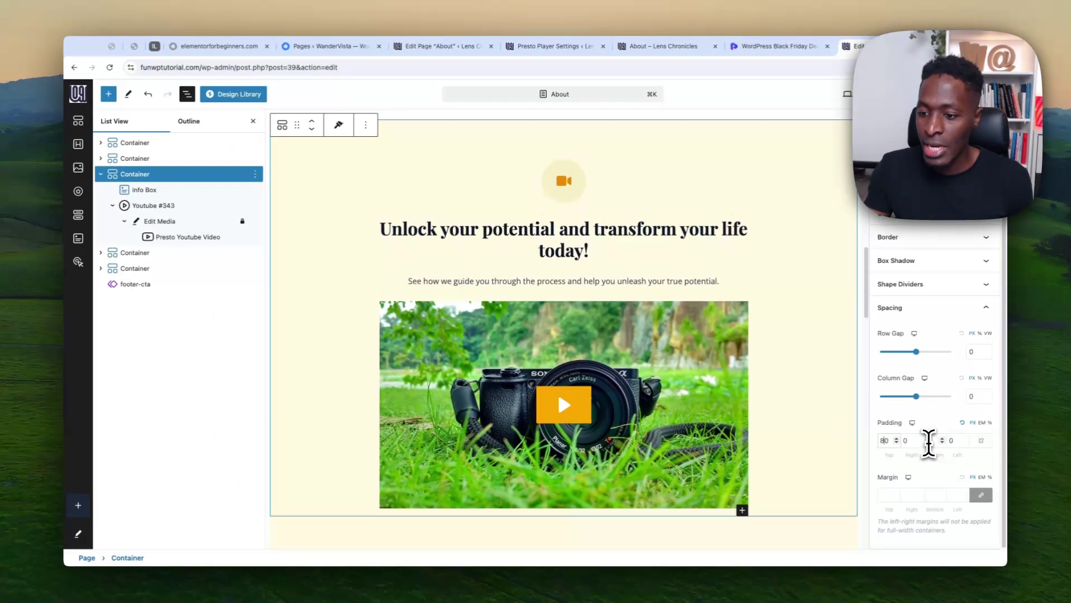
left_click(927, 441)
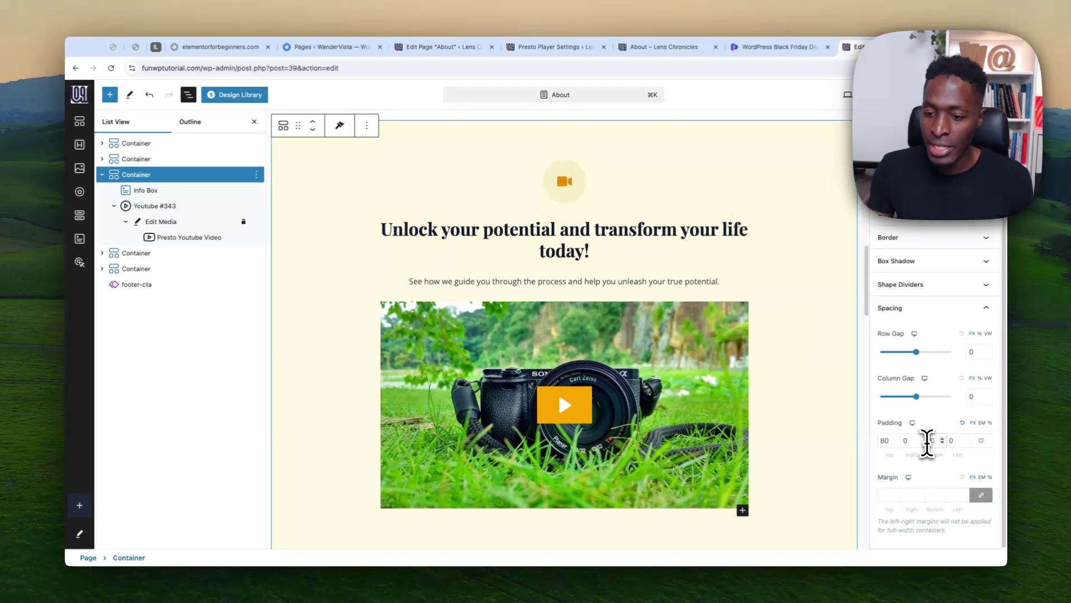
type("8")
scroll(515, 432, "down", 3)
scroll(510, 420, "up", 4)
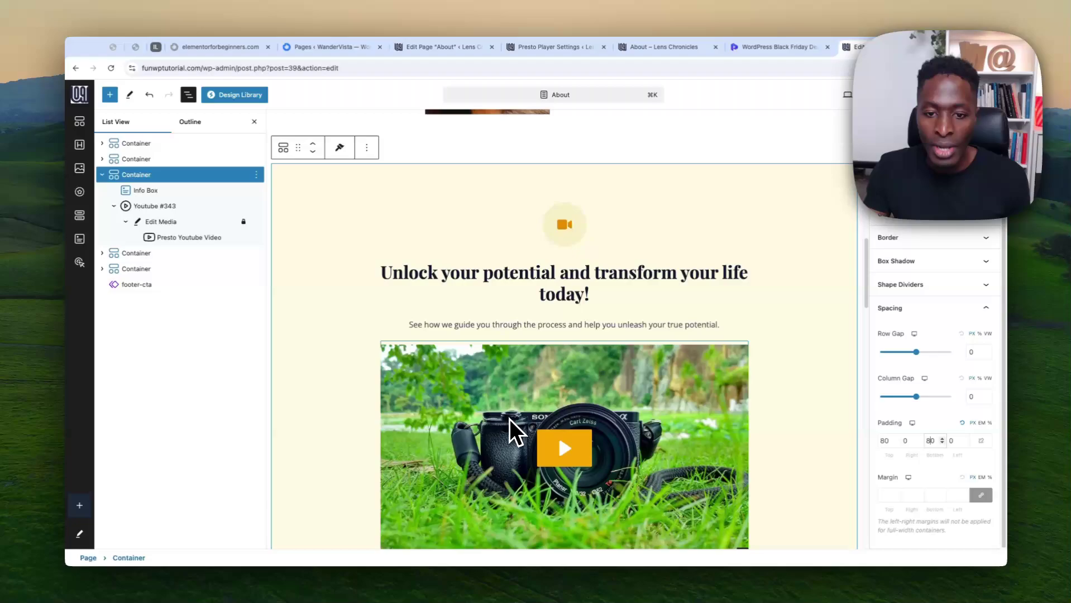
left_click(558, 341)
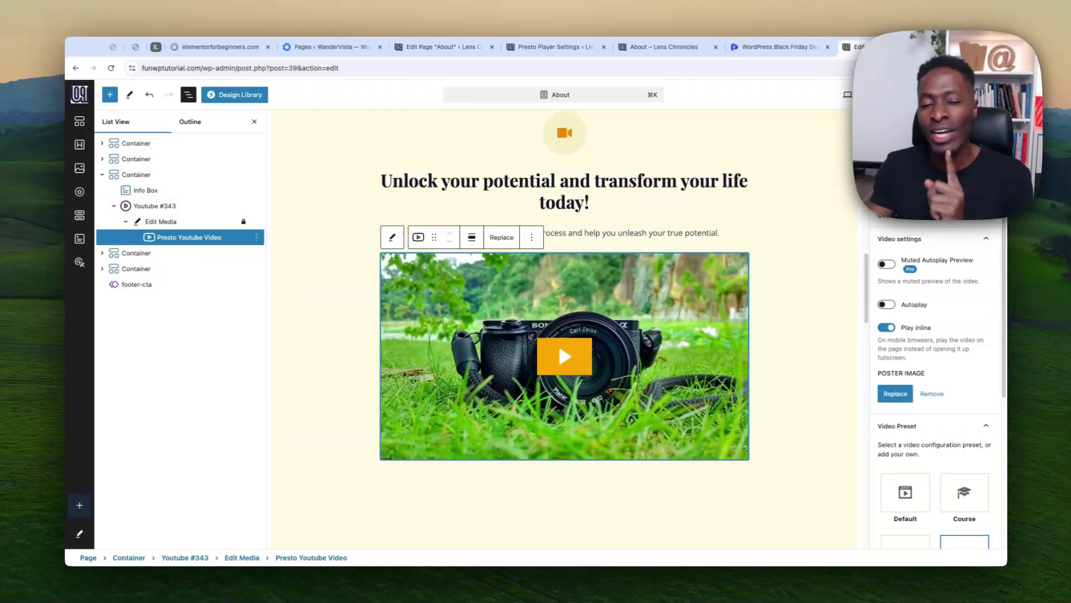
- Review the video block's Chapters, Overlays and Timestamp Shortcode settings
scroll(962, 198, "up", 1)
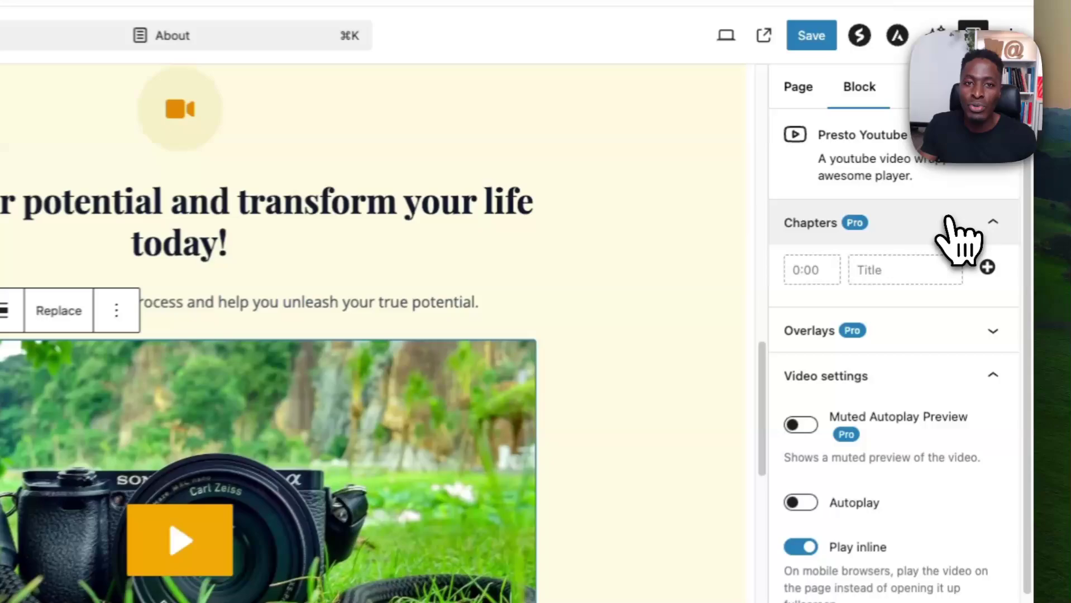
left_click(958, 204)
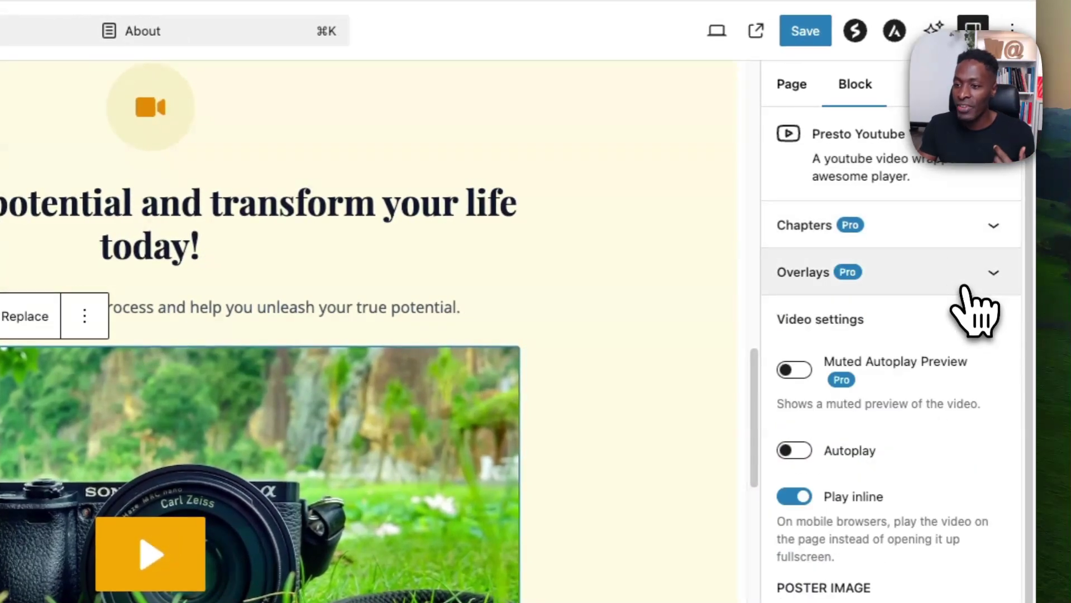
left_click(960, 279)
scroll(938, 257, "down", 1)
left_click(922, 259)
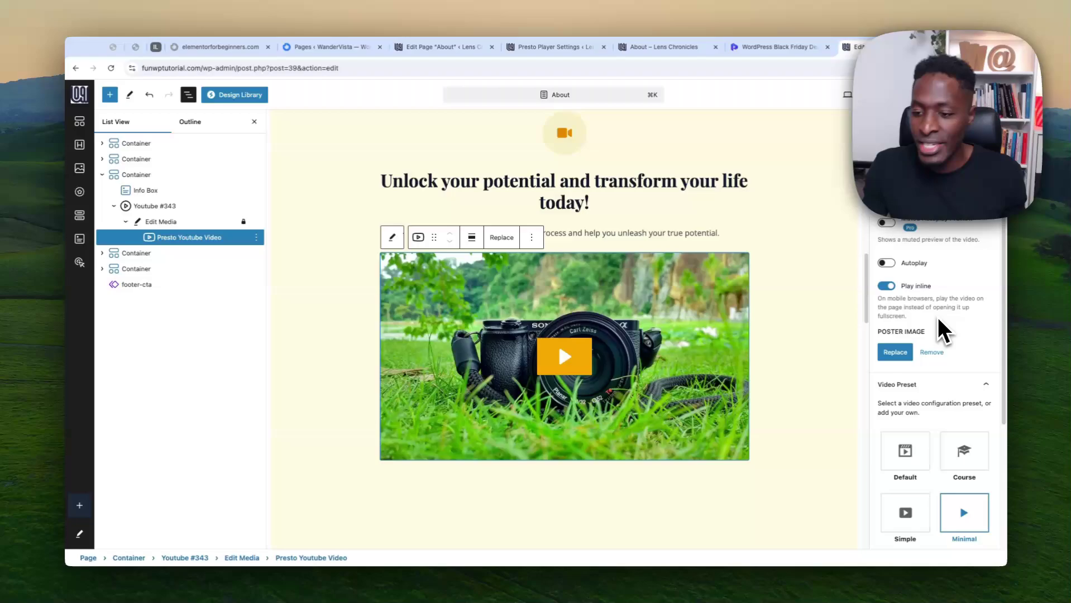
scroll(937, 316, "down", 3)
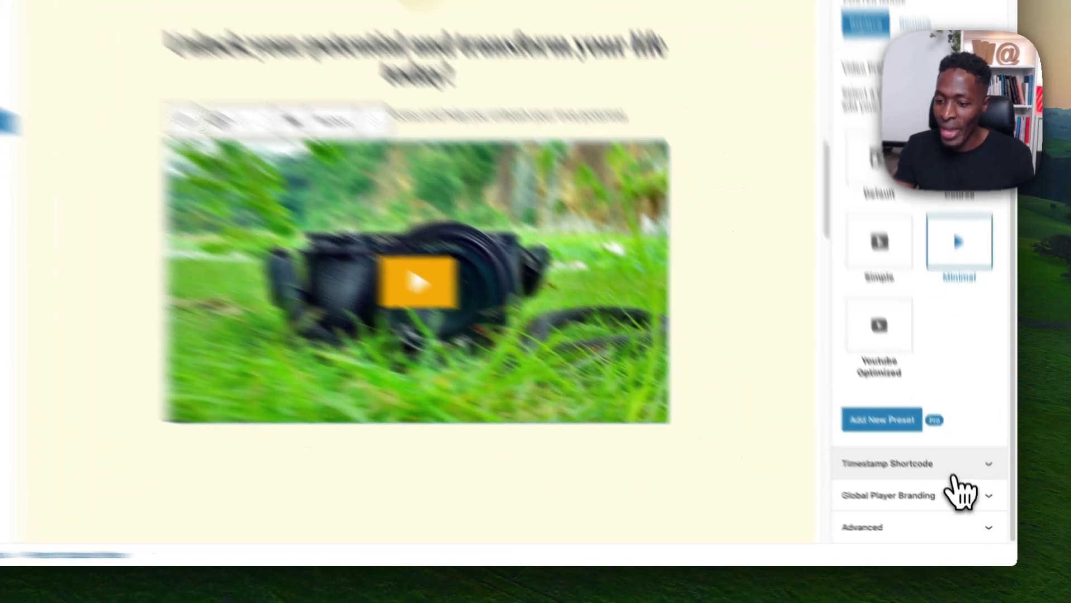
left_click(960, 493)
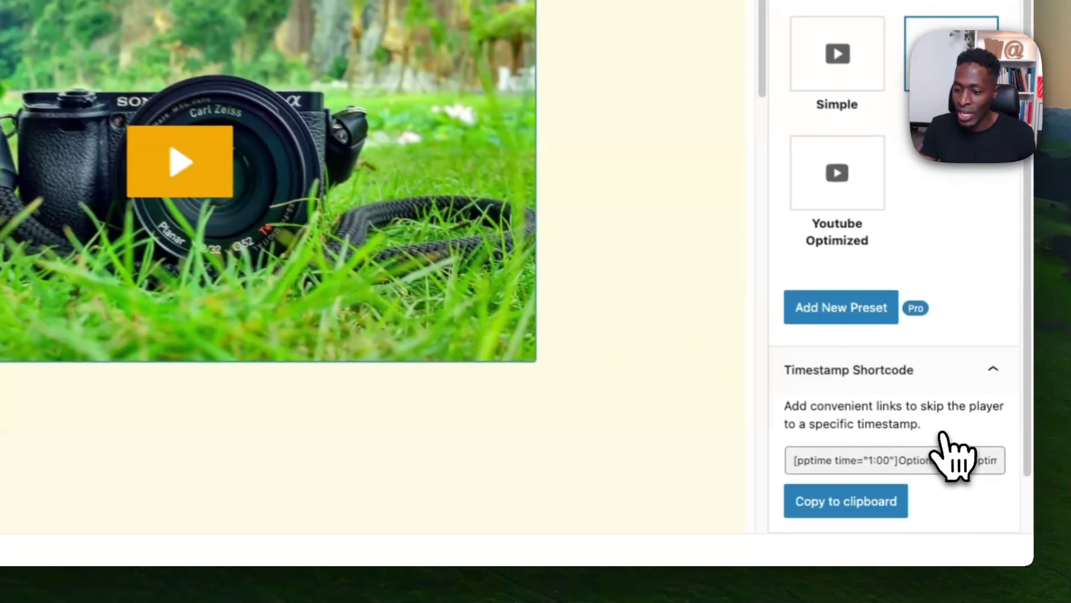
scroll(943, 435, "down", 3)
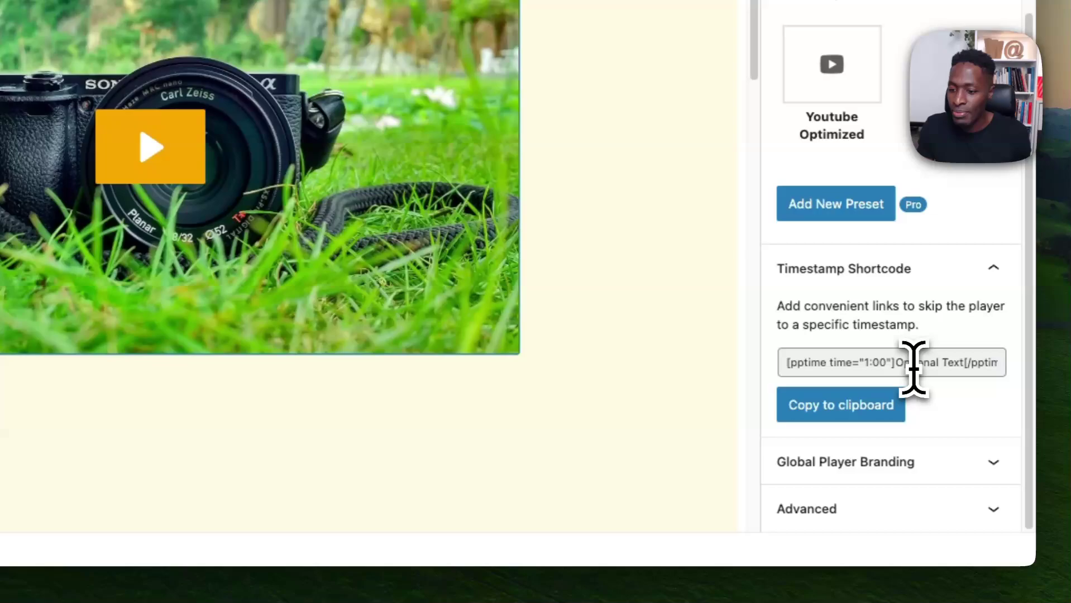
left_click(913, 368)
double_click(910, 366)
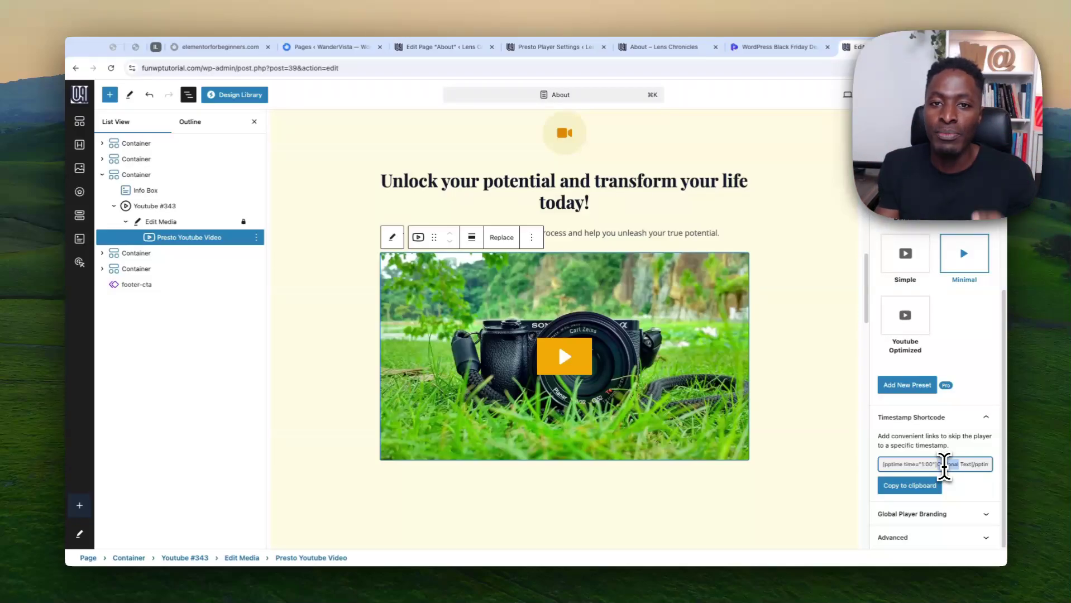
- Save the About page and confirm the save
scroll(993, 496, "up", 5)
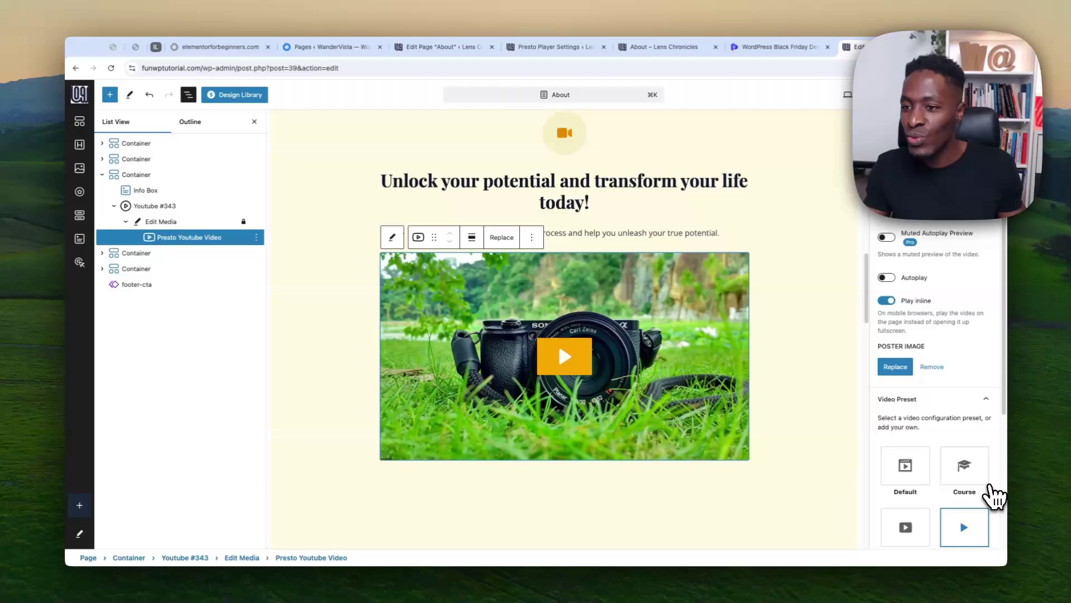
scroll(994, 496, "up", 2)
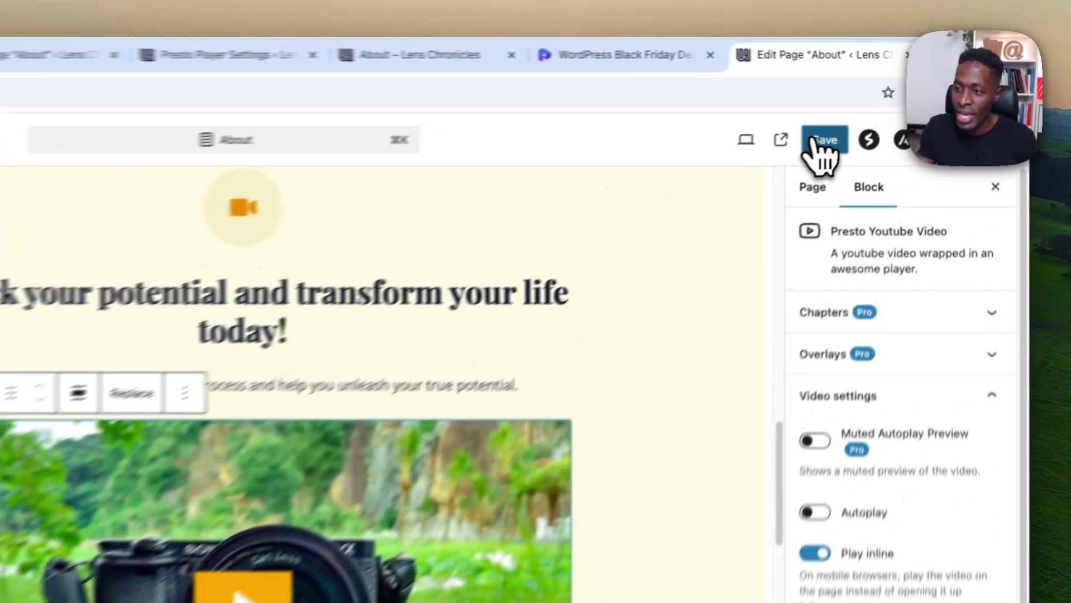
left_click(889, 95)
left_click(893, 95)
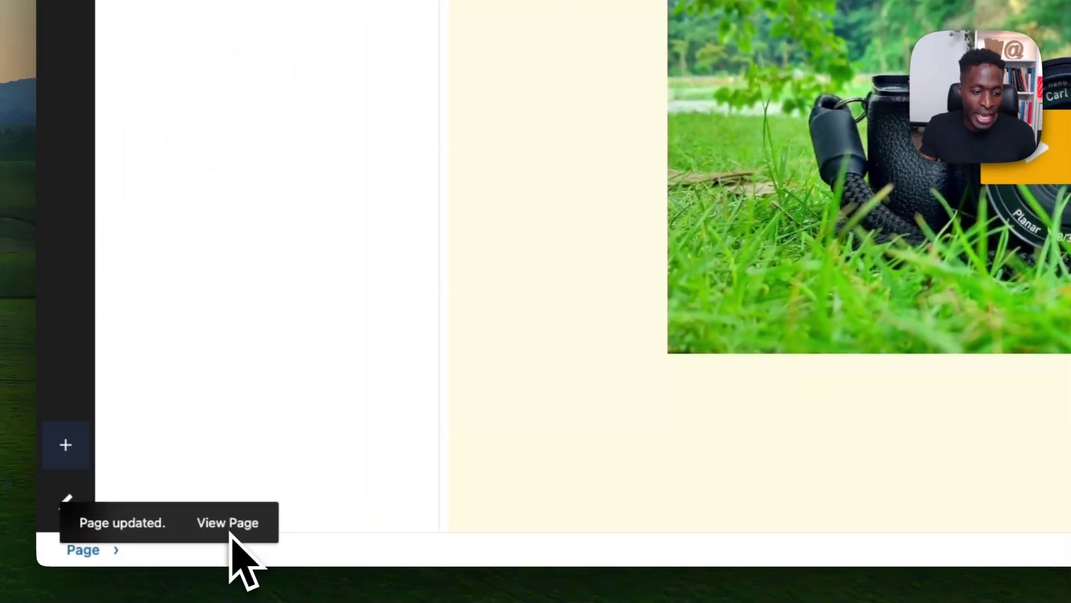
- View the live About page in a new tab, play the video, then return to the editor
left_click(219, 563)
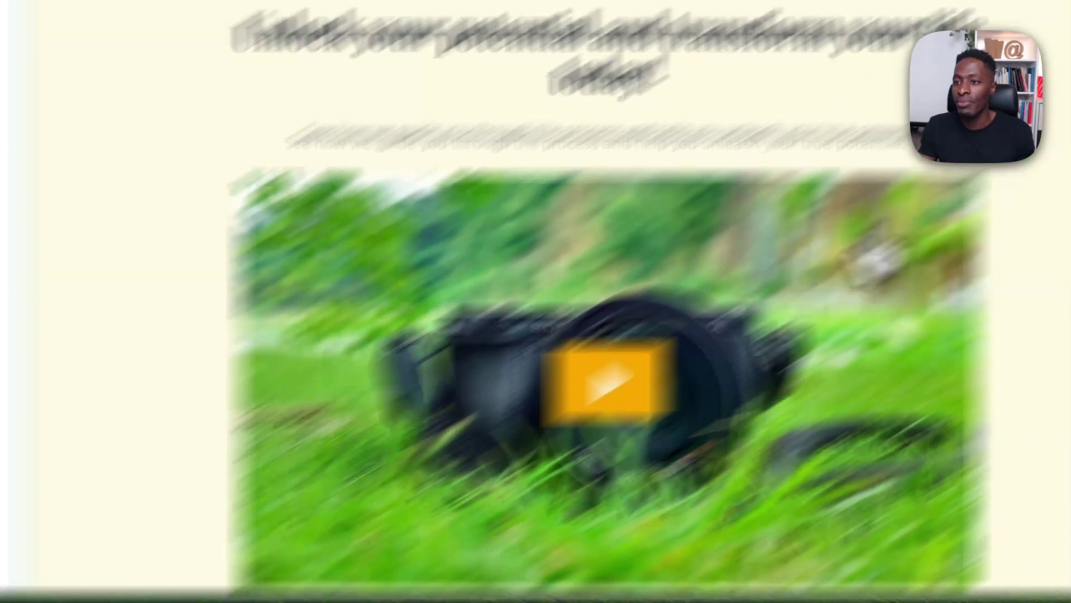
left_click(848, 19)
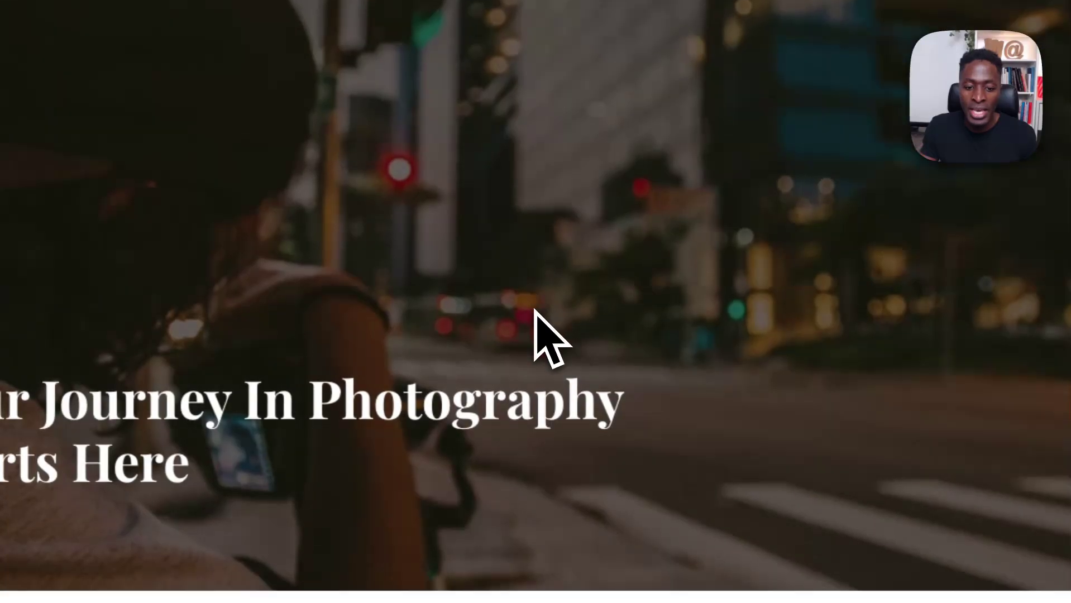
scroll(545, 301, "down", 10)
scroll(547, 297, "down", 3)
scroll(549, 305, "up", 2)
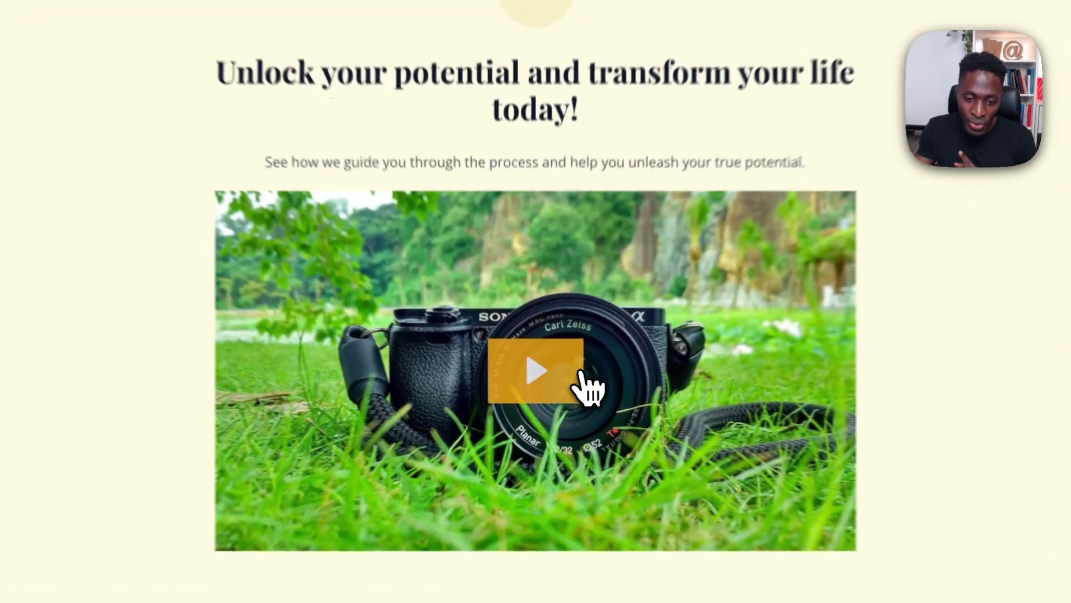
left_click(557, 392)
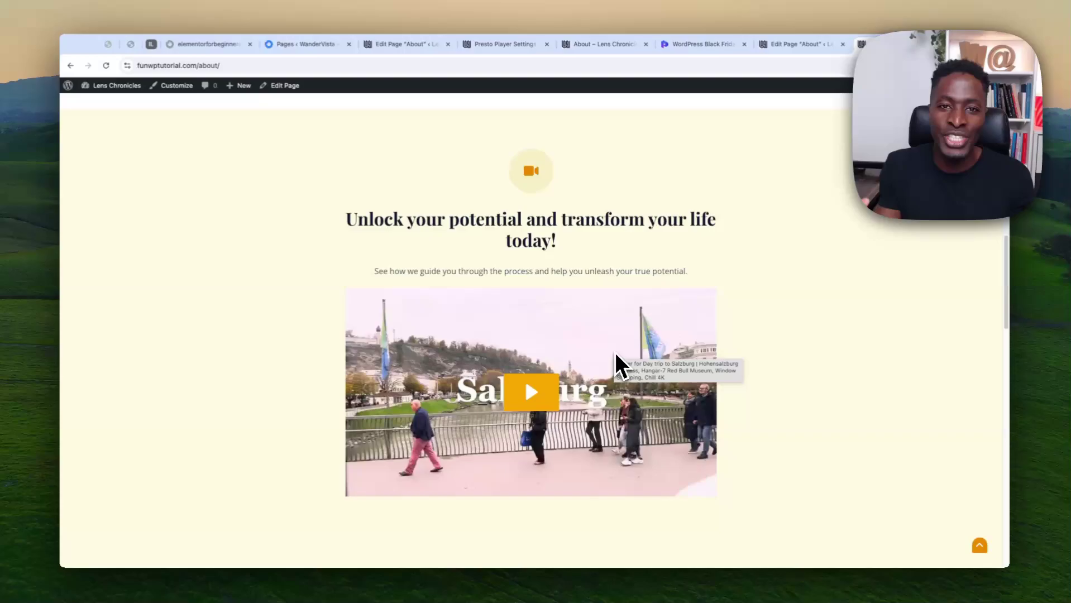
scroll(615, 355, "down", 1)
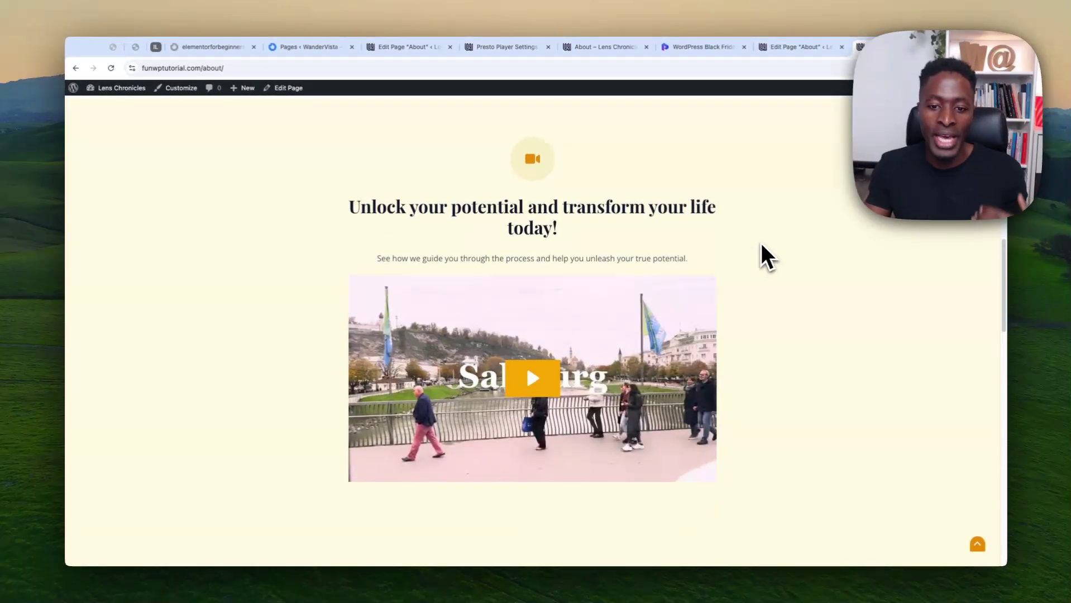
scroll(761, 243, "up", 1)
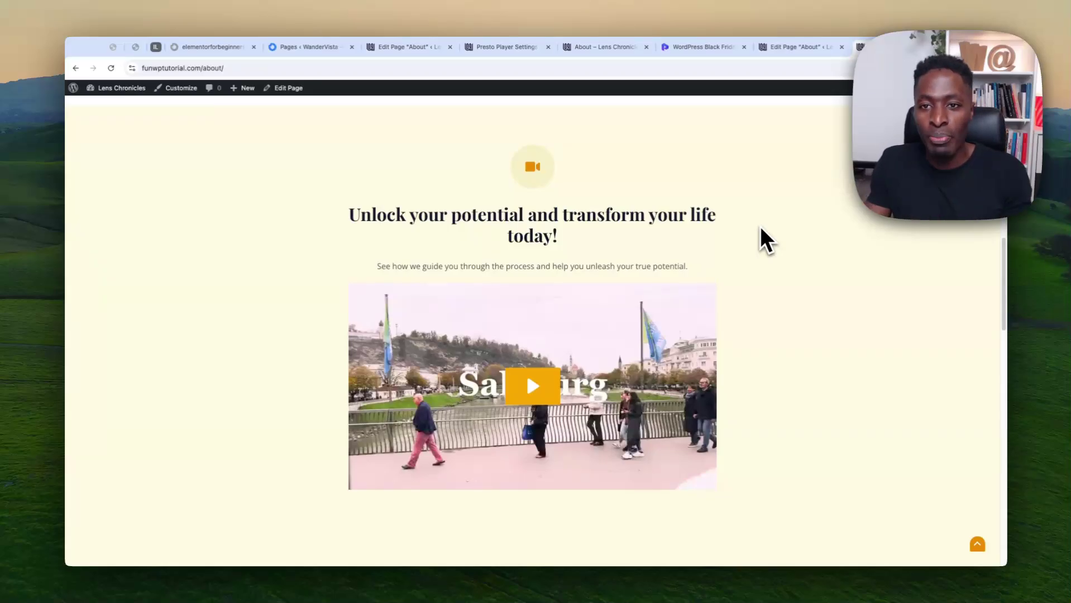
left_click(784, 47)
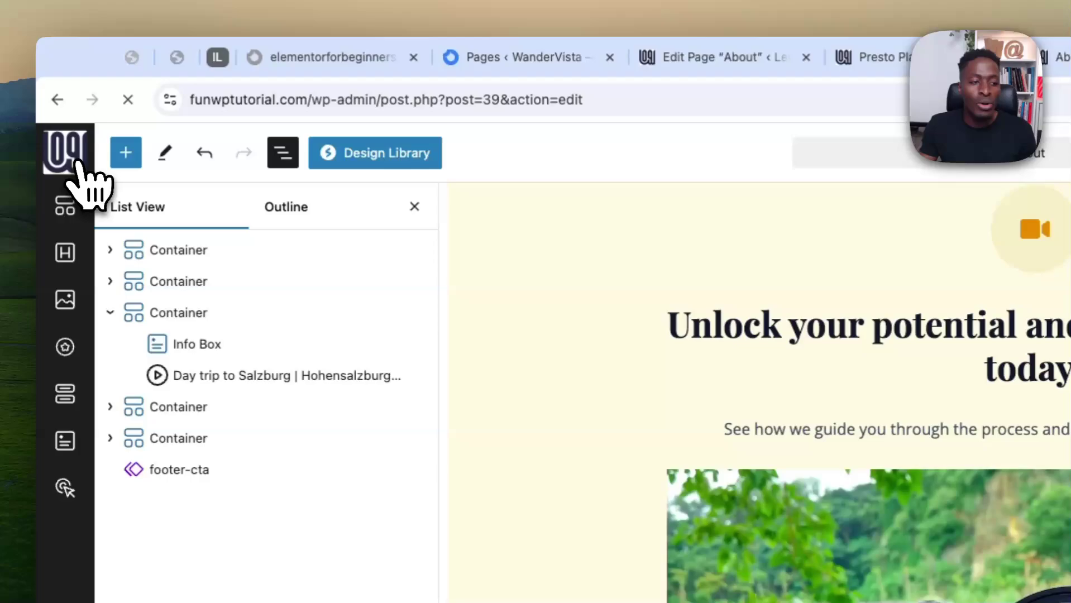
- Exit the editor and go to Presto Player > Settings in the admin sidebar
left_click(78, 165)
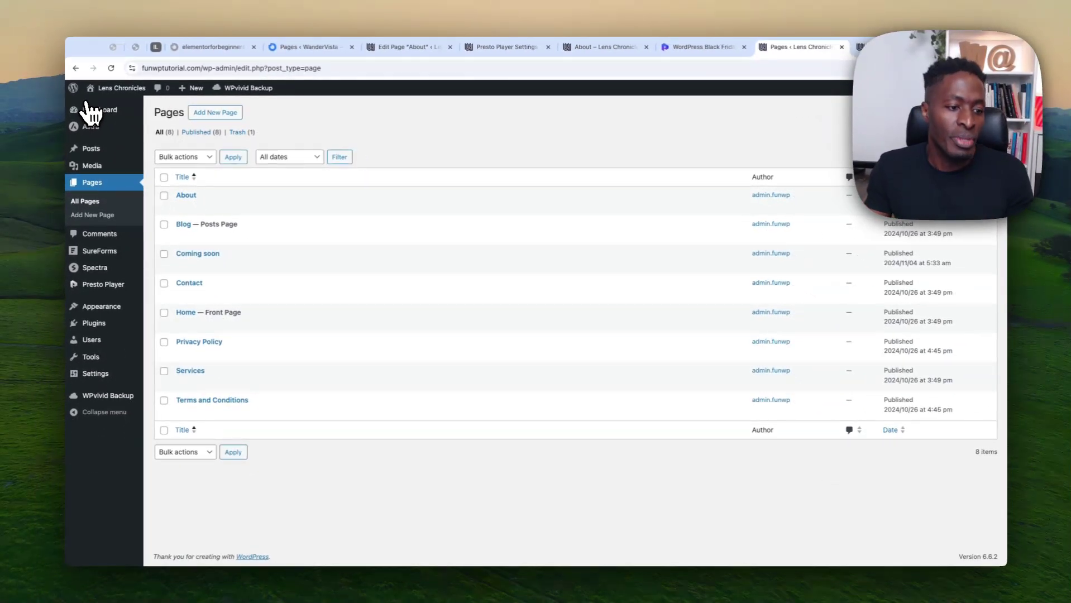
mouse_move(110, 330)
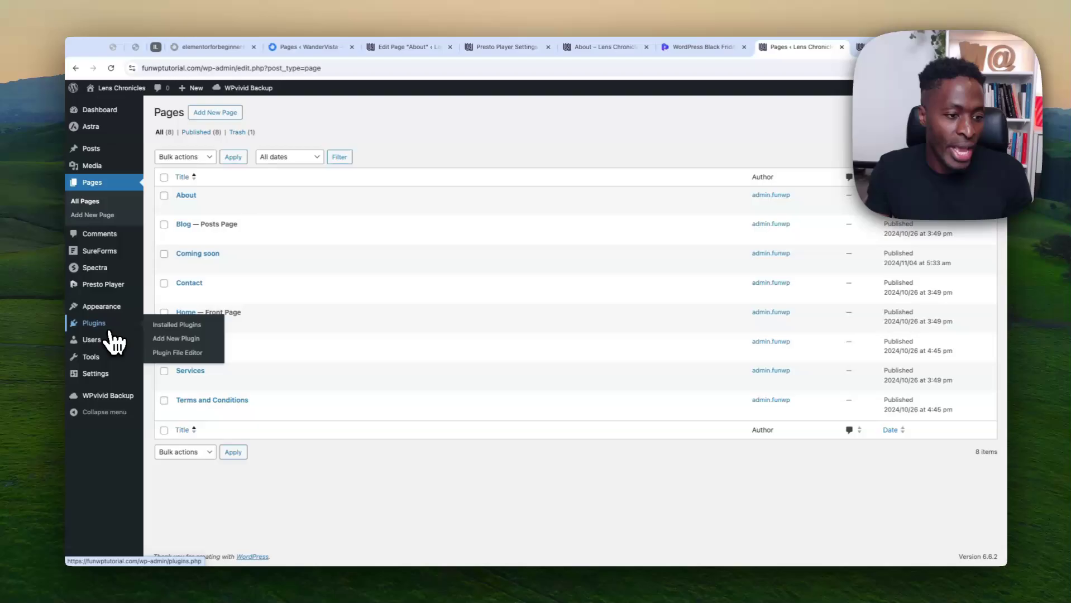
mouse_move(106, 291)
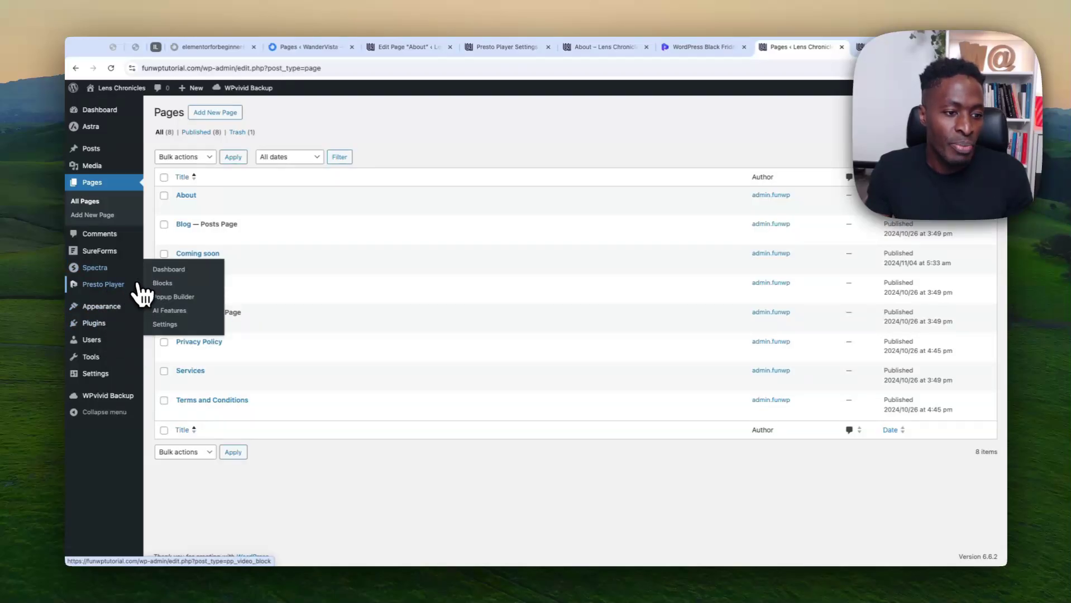
mouse_move(144, 296)
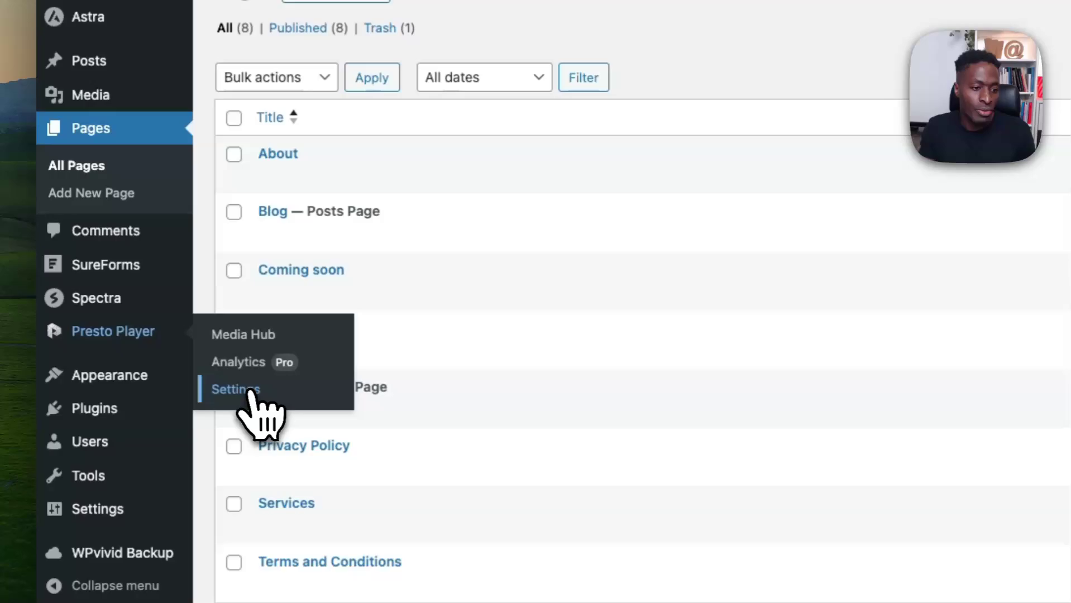
left_click(250, 391)
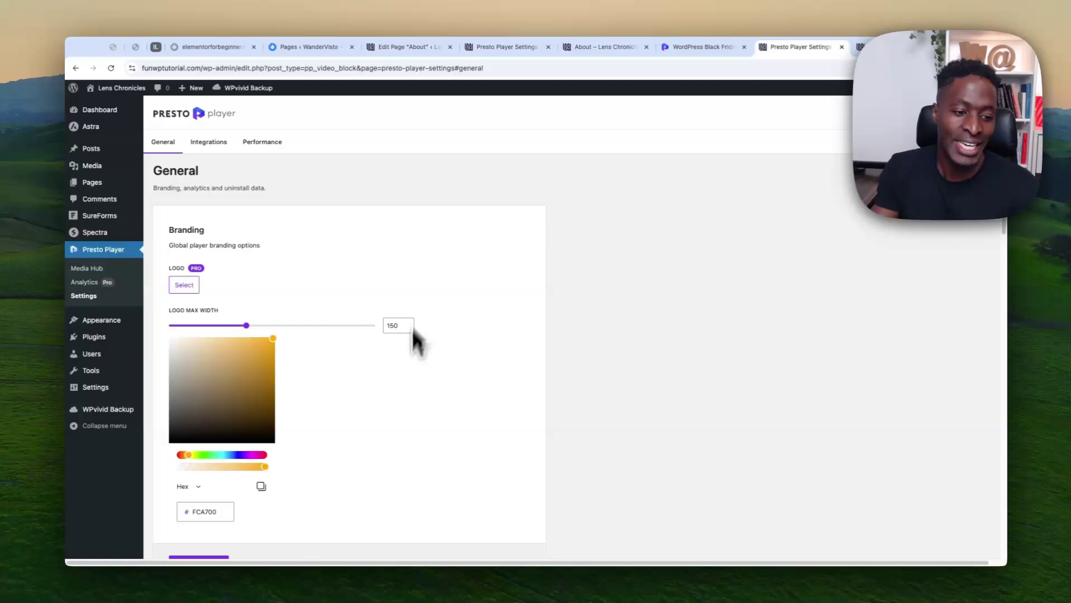
scroll(368, 462, "down", 1)
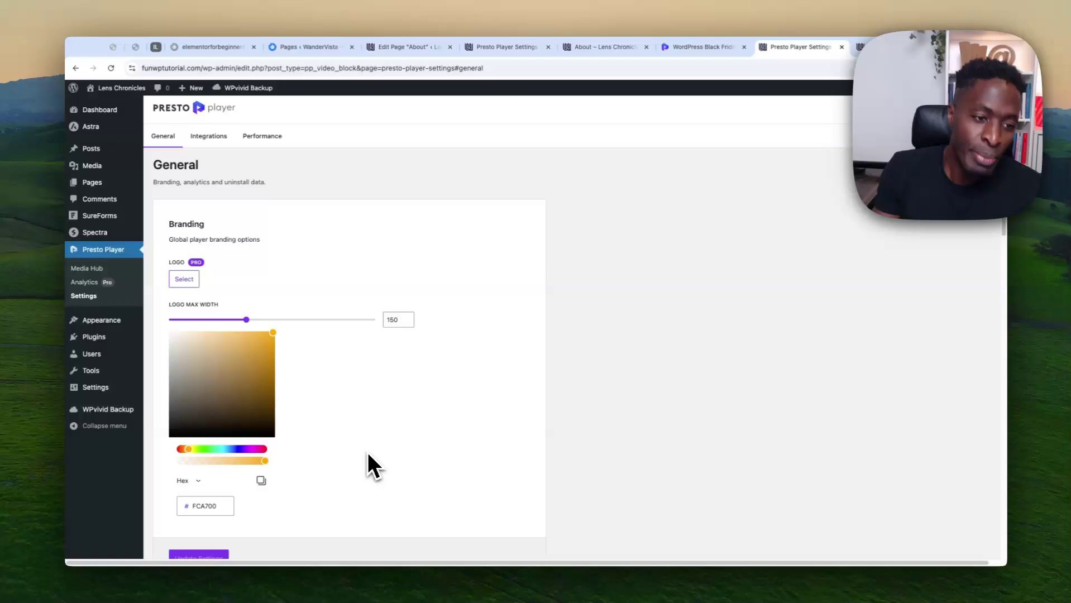
scroll(345, 364, "down", 2)
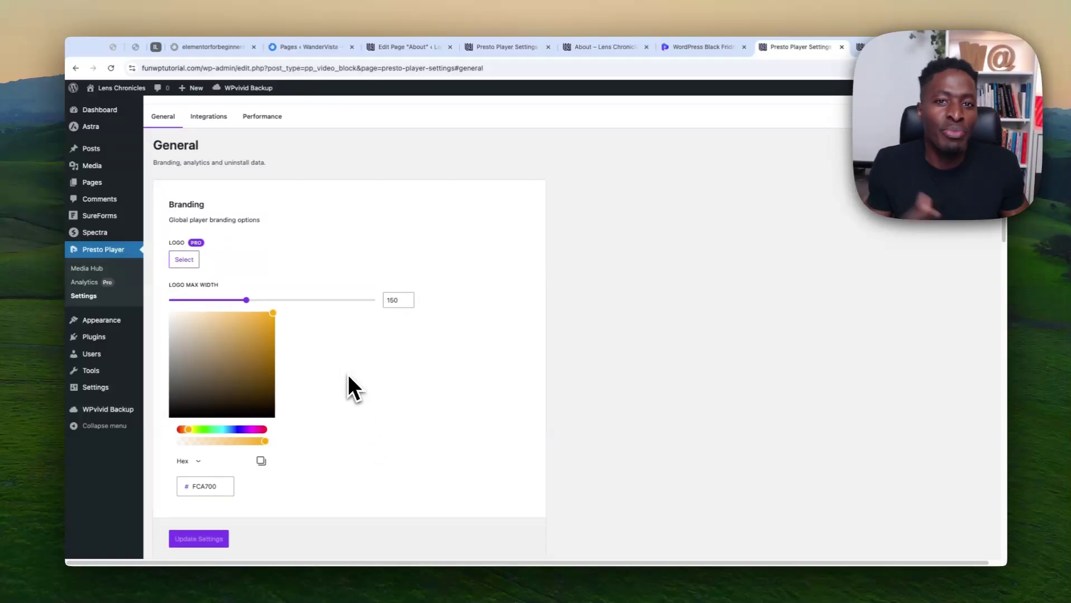
scroll(348, 374, "down", 5)
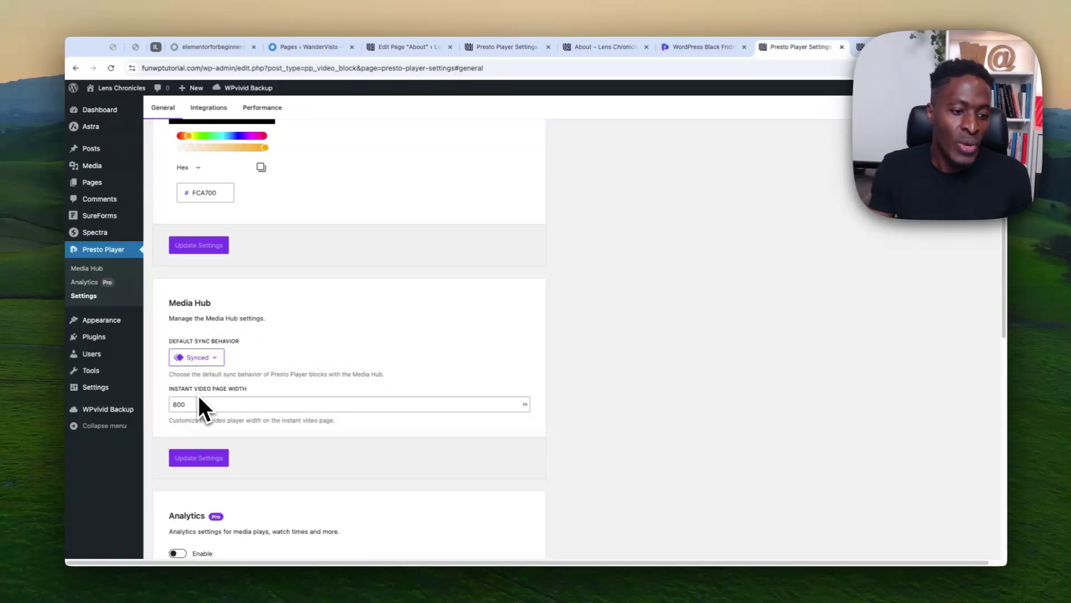
scroll(242, 392, "down", 3)
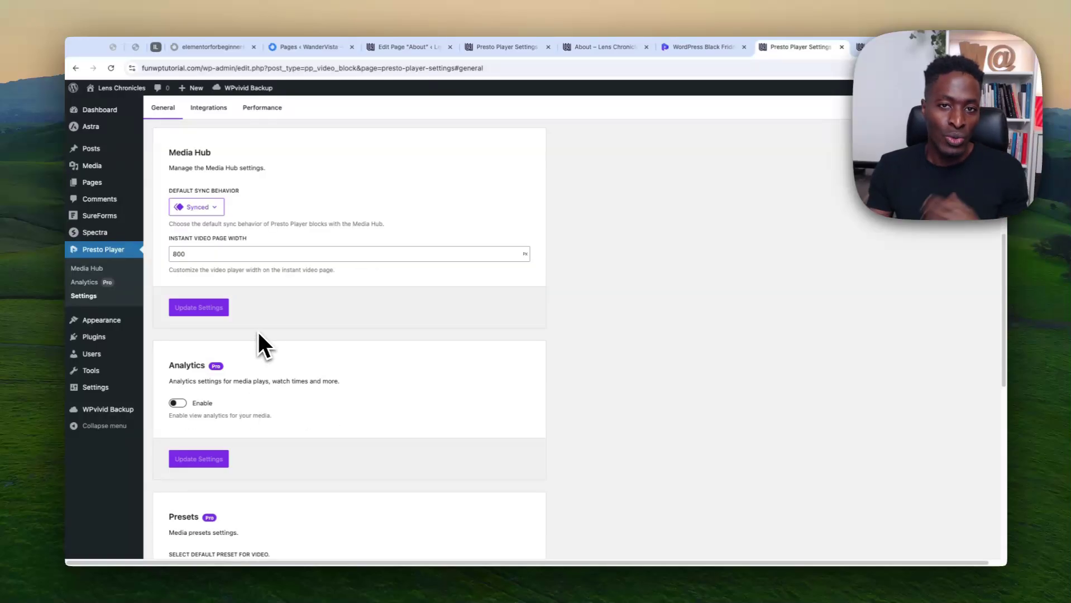
scroll(258, 334, "down", 1)
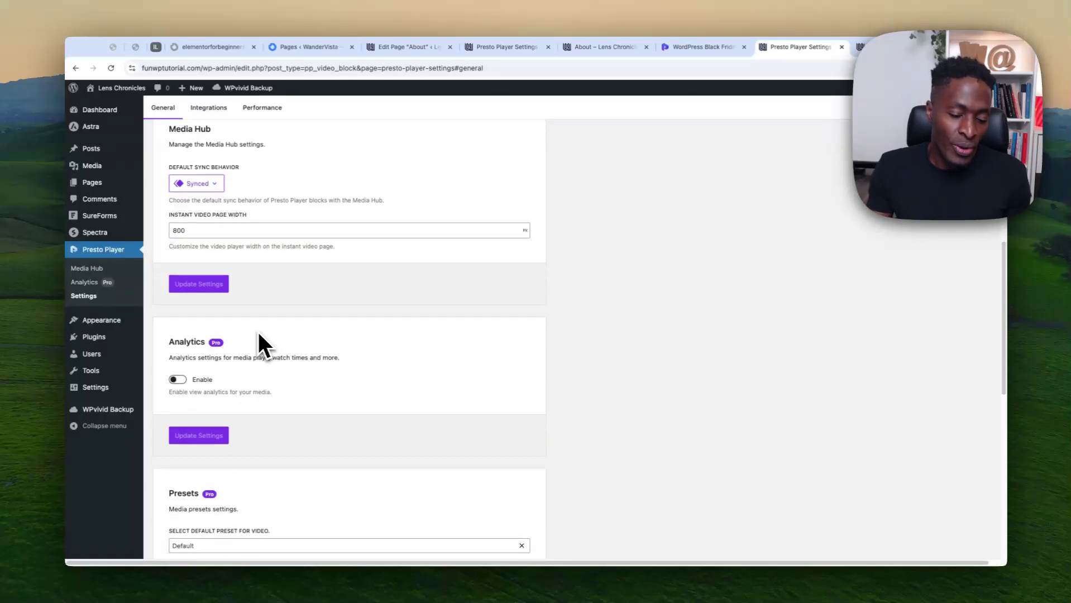
scroll(252, 332, "down", 1)
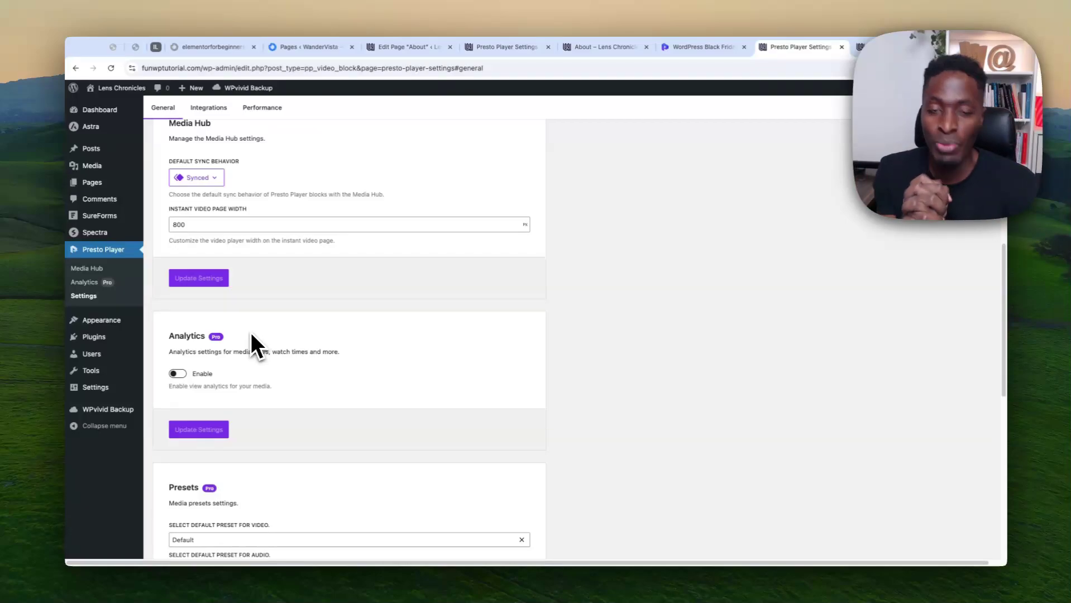
scroll(251, 332, "down", 3)
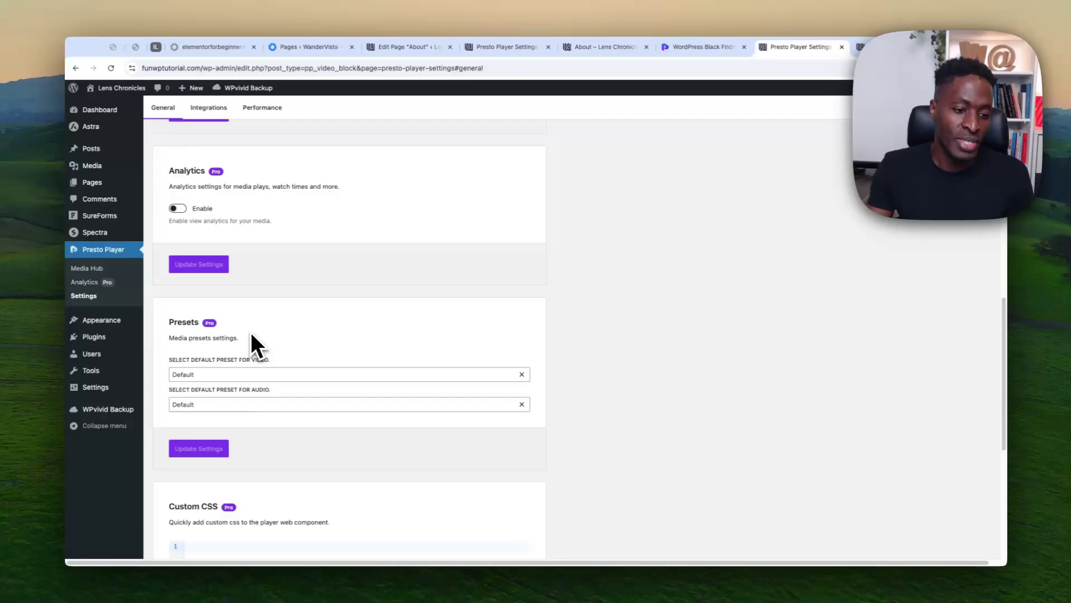
scroll(251, 342, "up", 10)
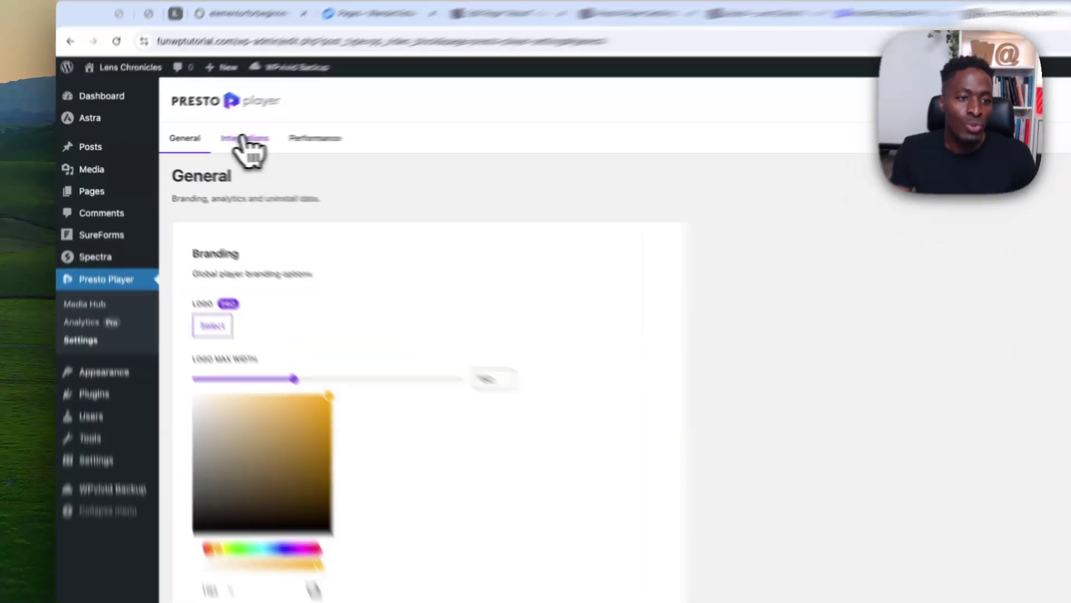
- Look through Presto Player's Integrations settings, then show the Performance settings
left_click(244, 138)
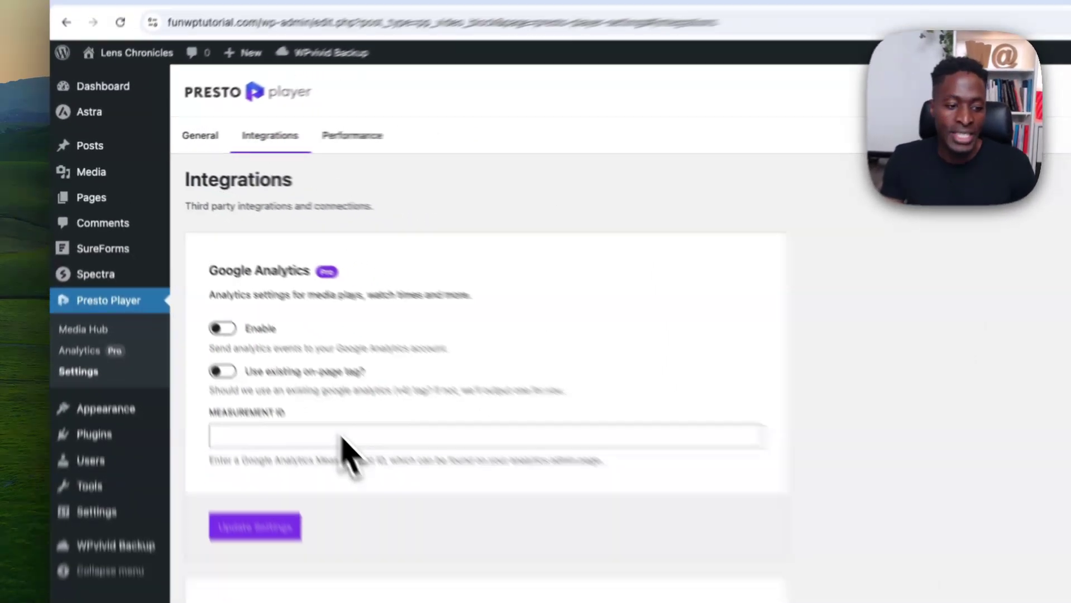
scroll(312, 402, "down", 5)
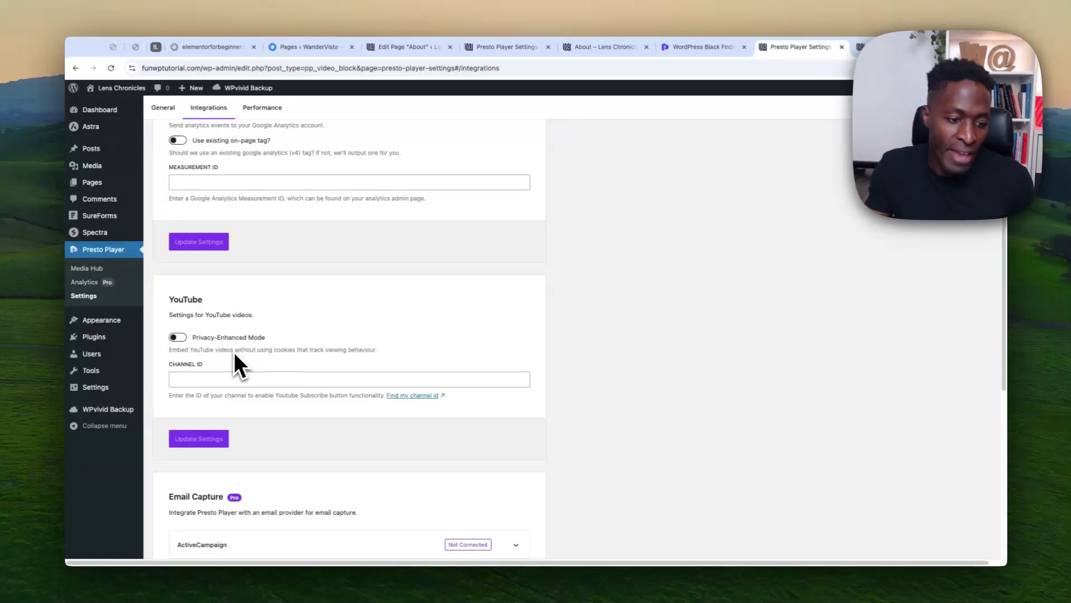
scroll(258, 374, "down", 5)
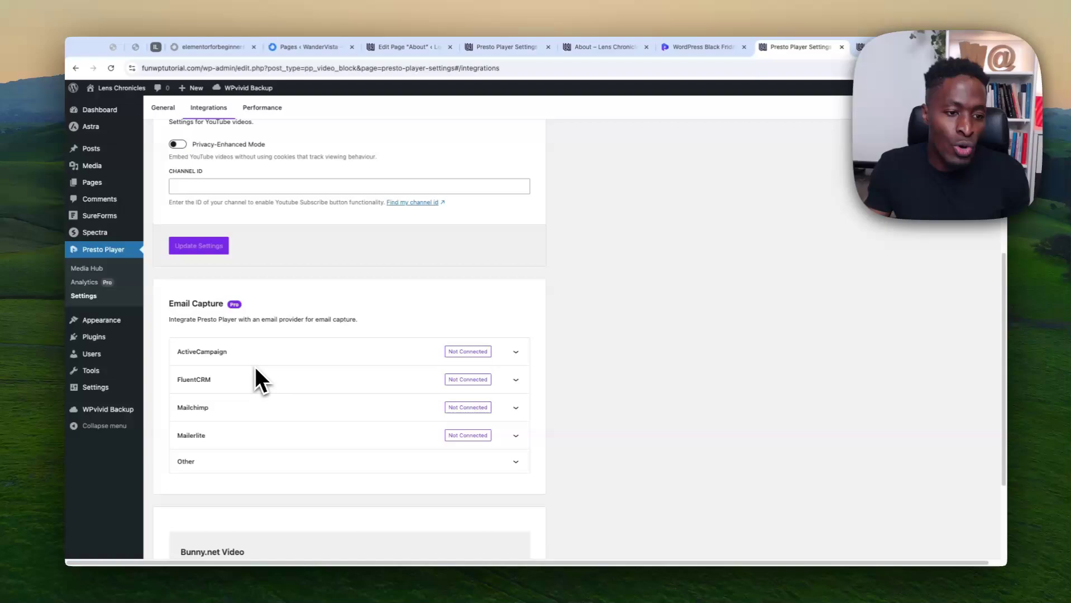
scroll(256, 369, "down", 1)
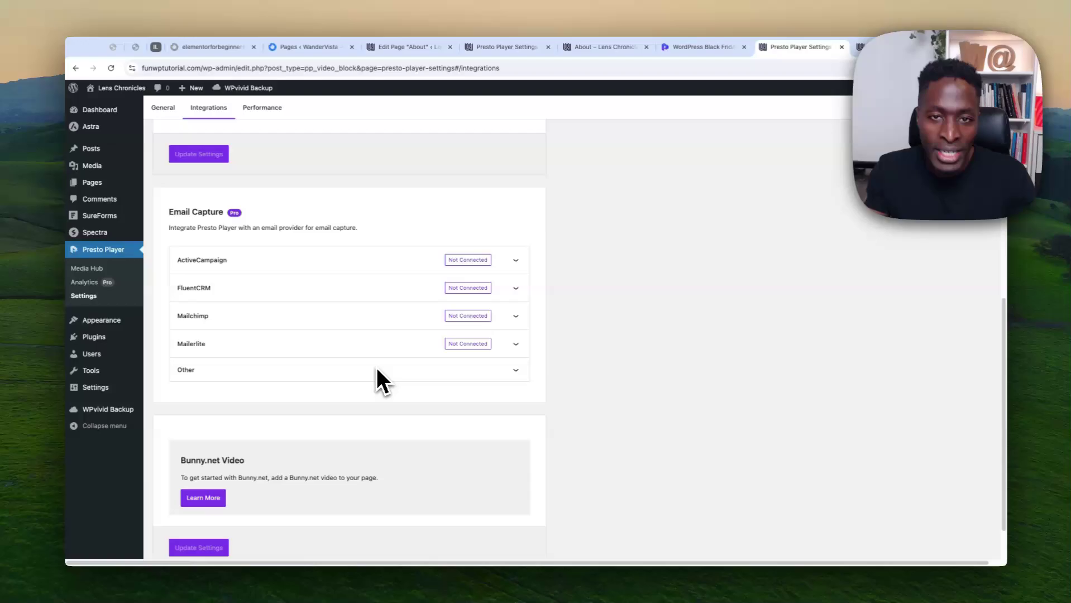
scroll(385, 370, "down", 1)
scroll(390, 370, "up", 7)
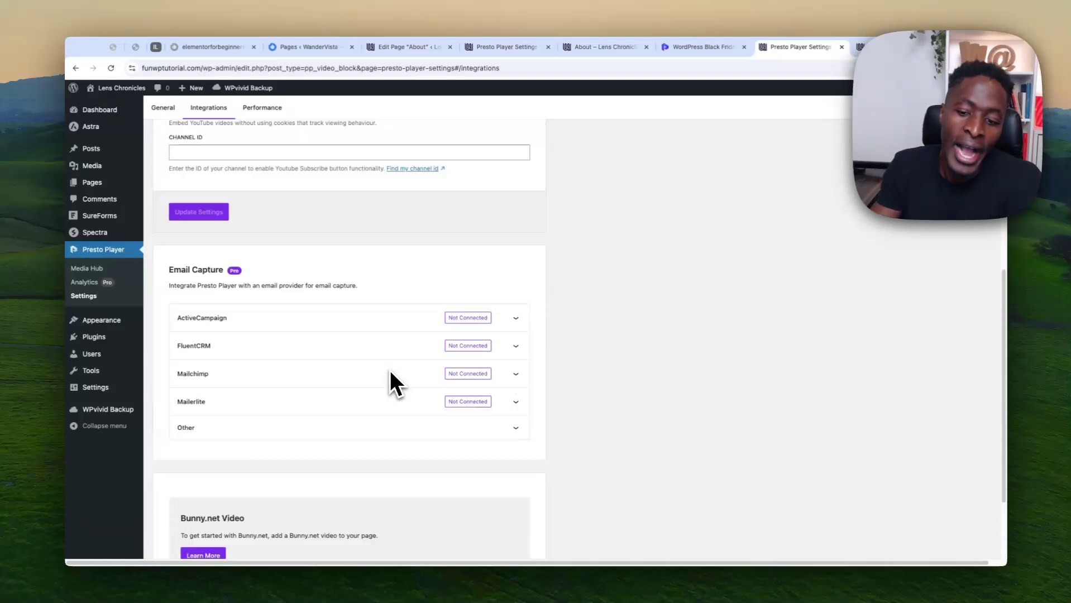
scroll(390, 369, "up", 3)
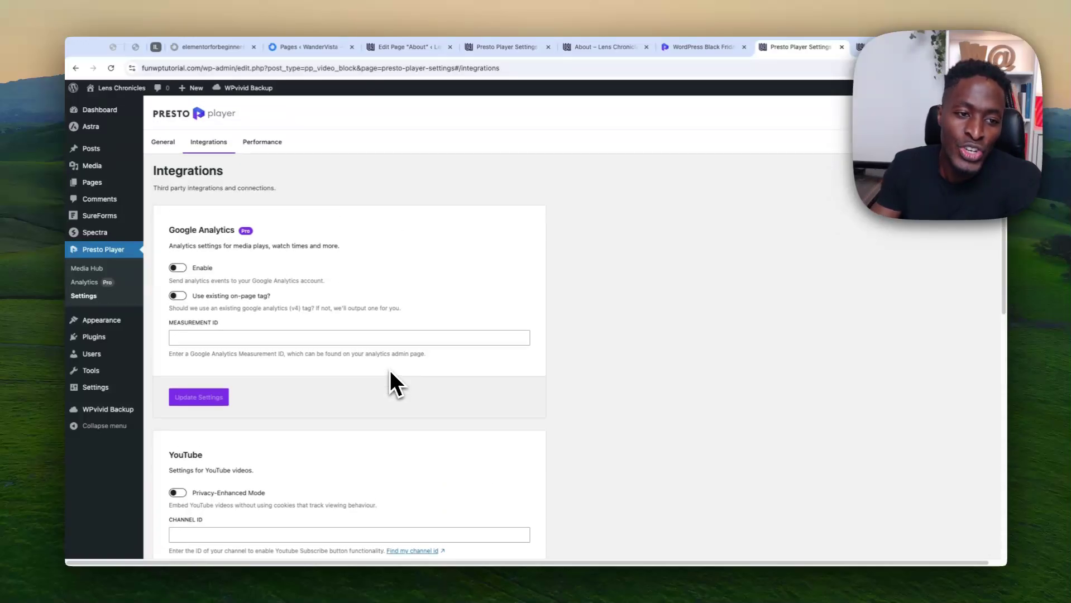
left_click(265, 143)
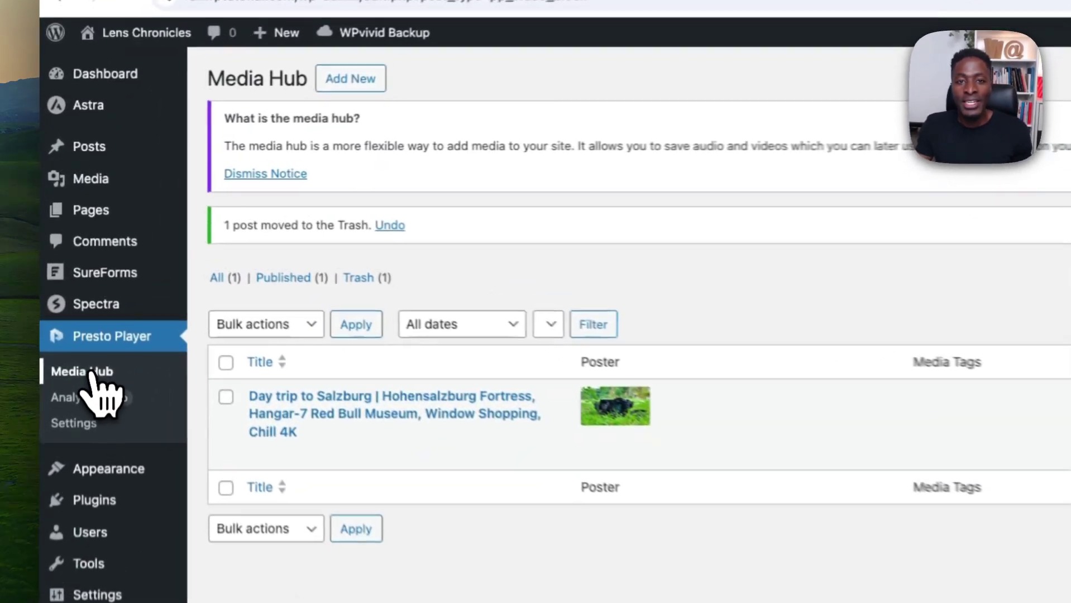
- Open the Presto Player Media Hub and start adding a new video
left_click(84, 269)
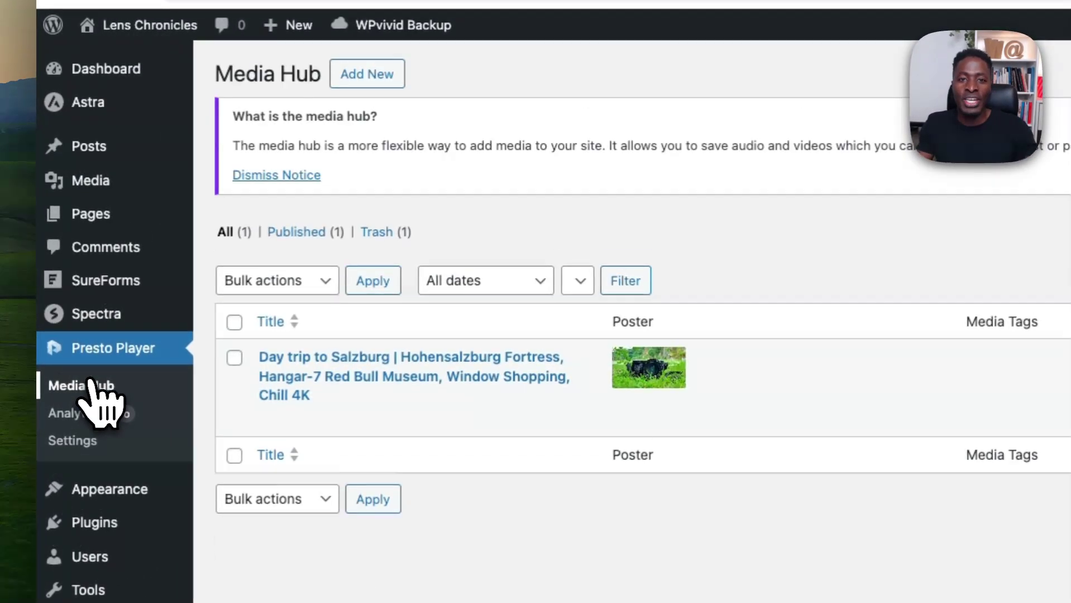
left_click(117, 357)
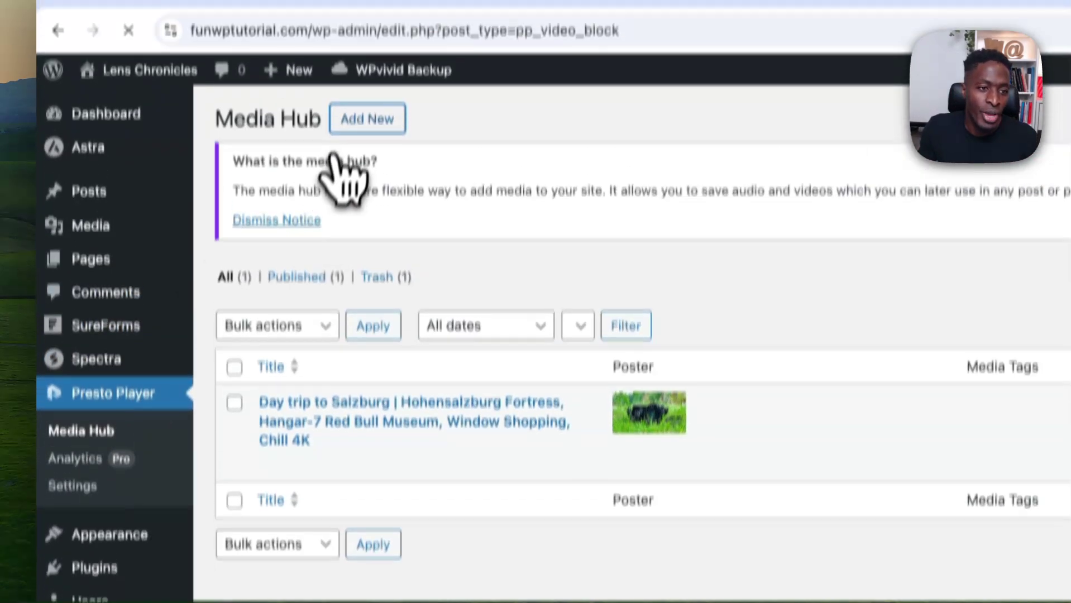
left_click(364, 118)
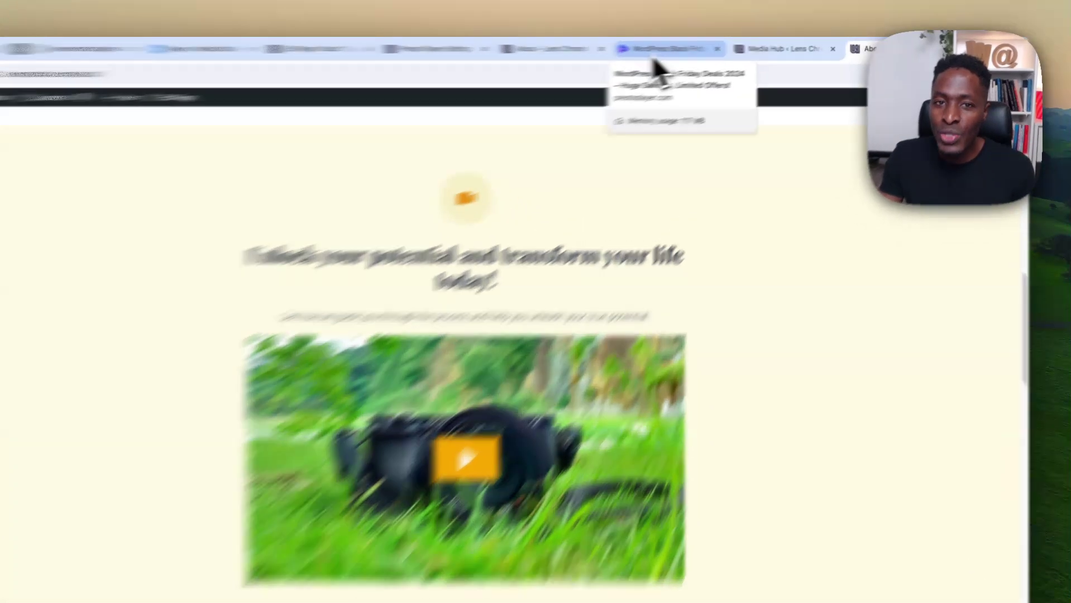
- Review the Presto Player Black Friday price table: Lifetime $499, Annual Starter $99, Annual Pro $149
left_click(691, 49)
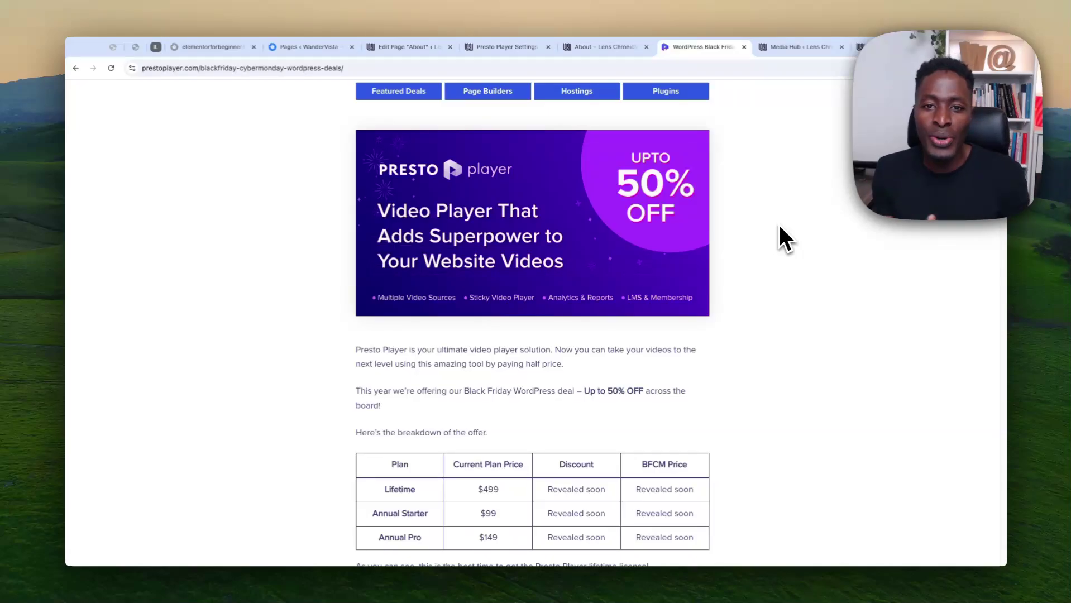
scroll(778, 223, "up", 1)
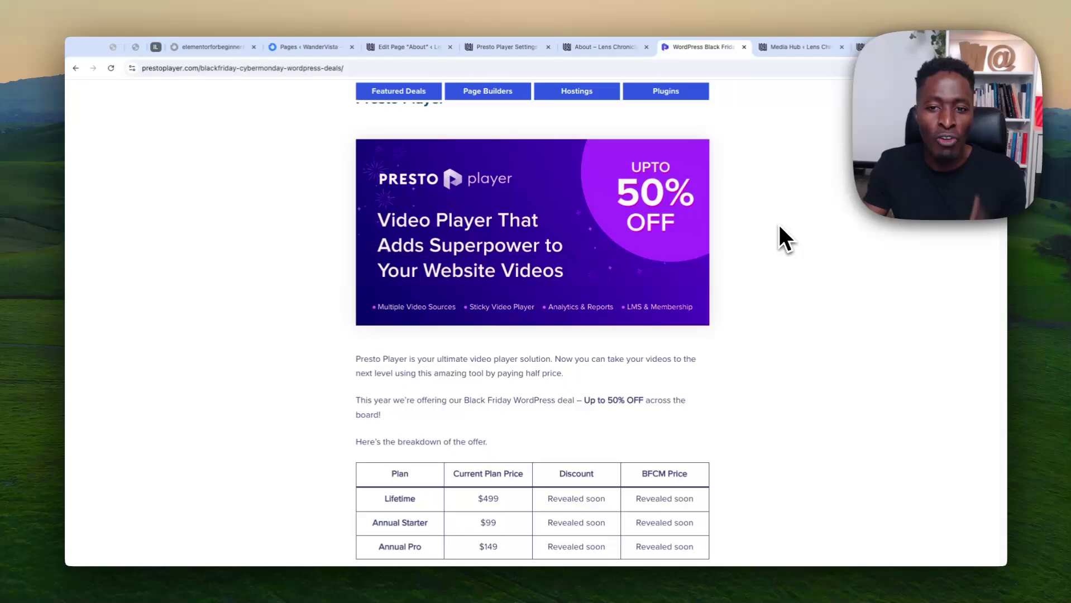
scroll(779, 227, "down", 3)
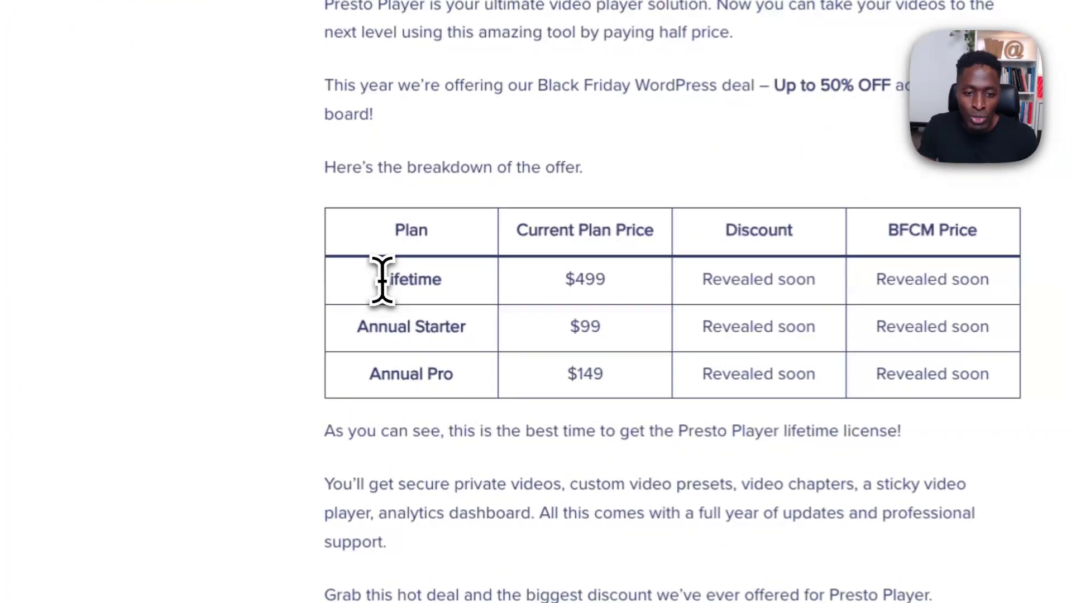
left_click_drag(385, 365, 499, 370)
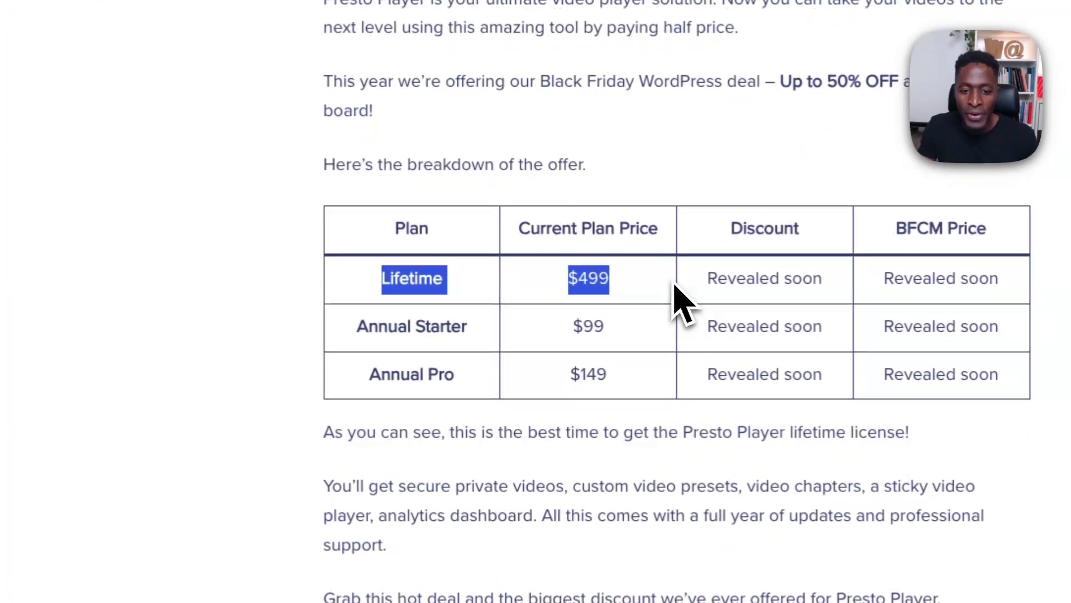
left_click(585, 279)
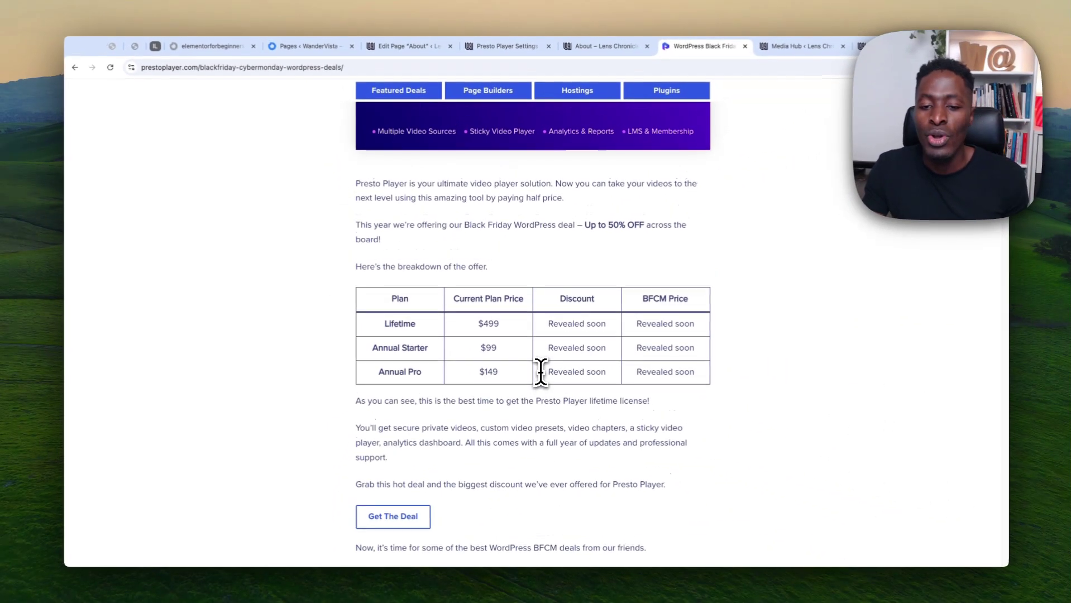
scroll(540, 371, "up", 1)
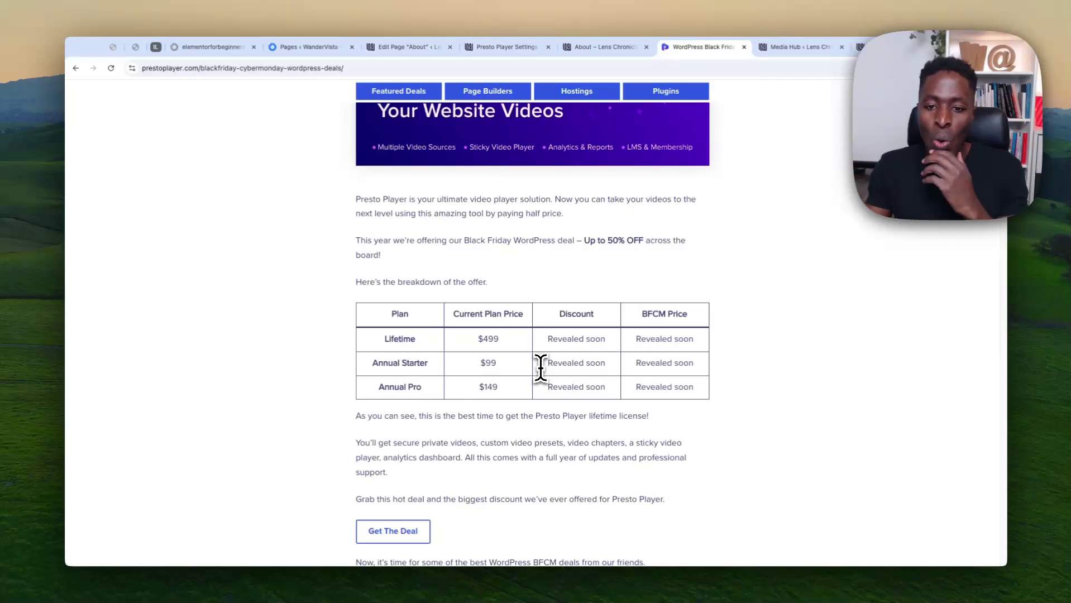
scroll(584, 333, "up", 1)
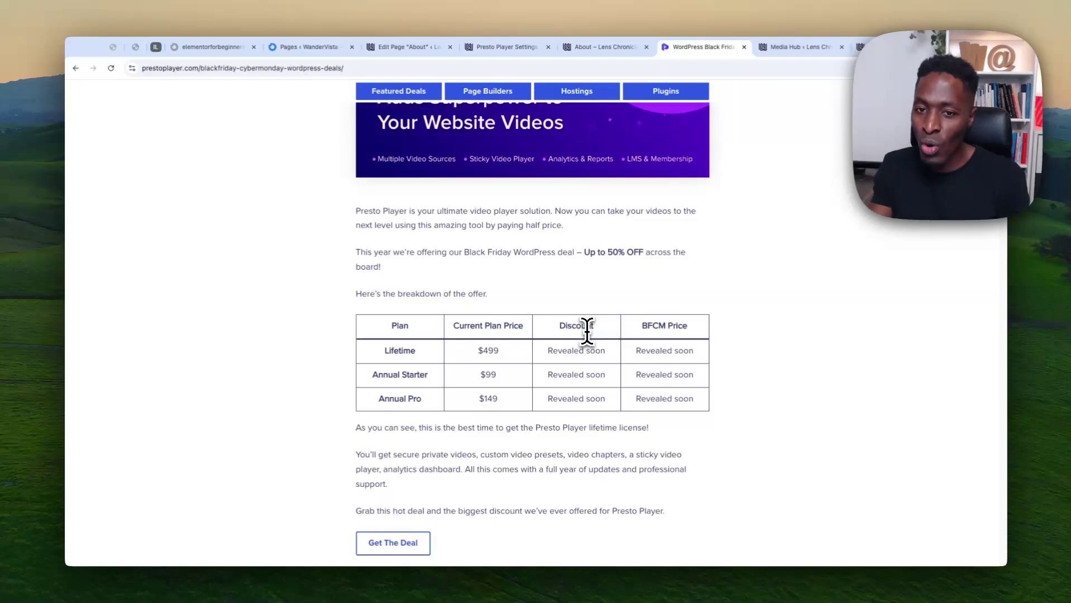
scroll(587, 332, "up", 2)
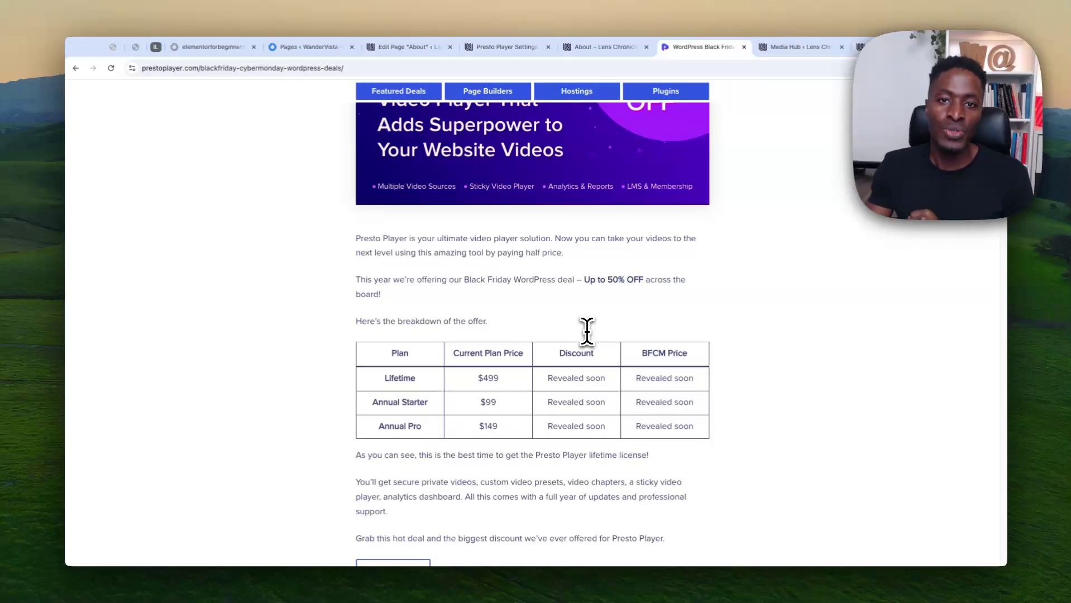
- Switch back to the About – Lens Chronicles tab showing the camera-poster video
key("ctrl+shift+Tab")
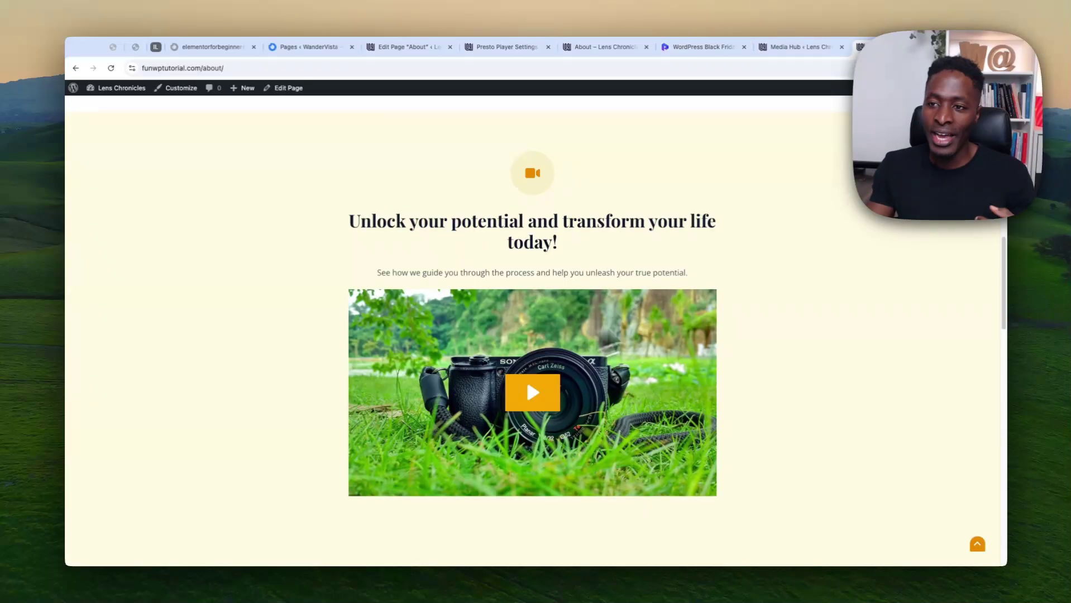